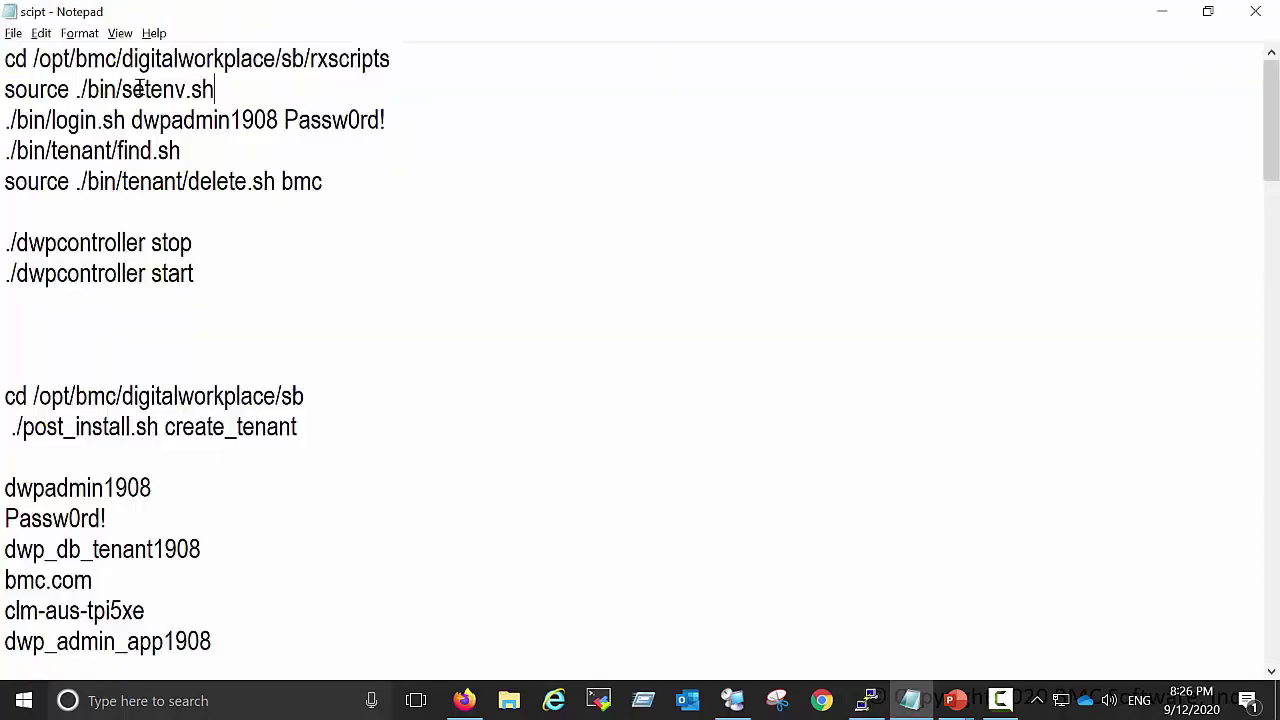
Step: Load the DWP environment with 'source ./bin/setenv.sh'
drag(214, 90, 3, 90)
key(alt+Tab)
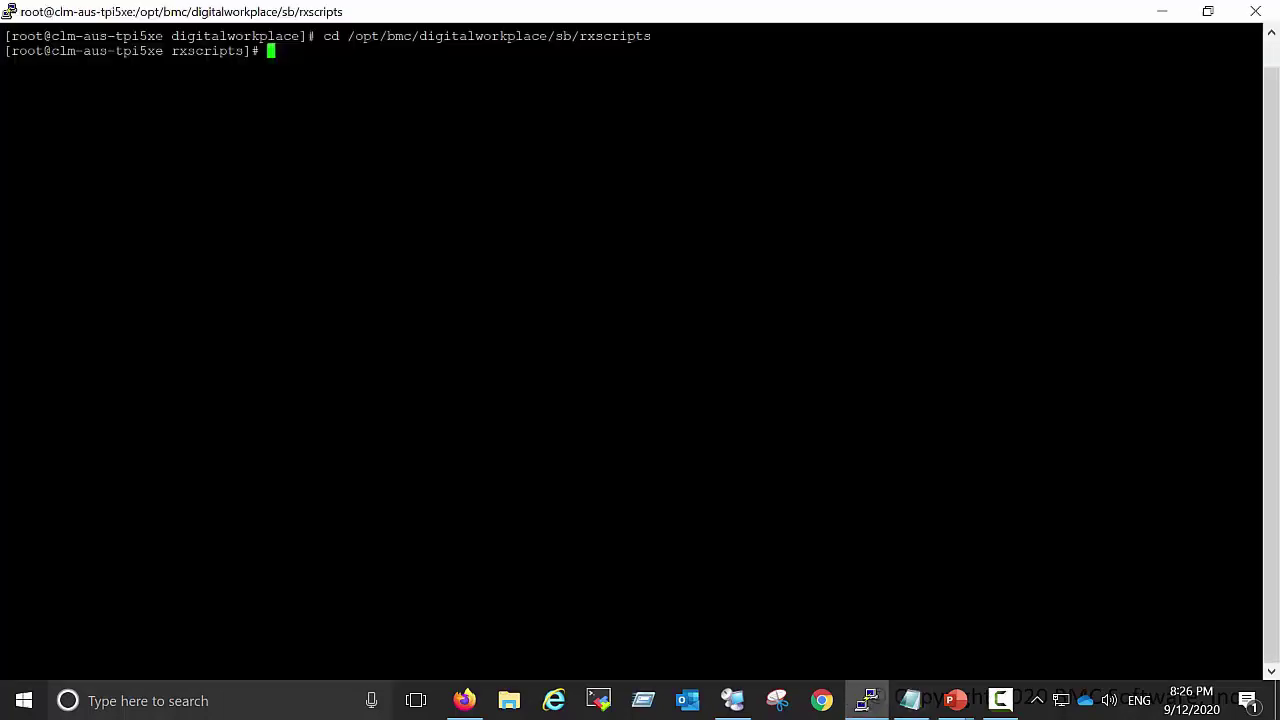
text(source ./bin/setenv.sh)
key(Return)
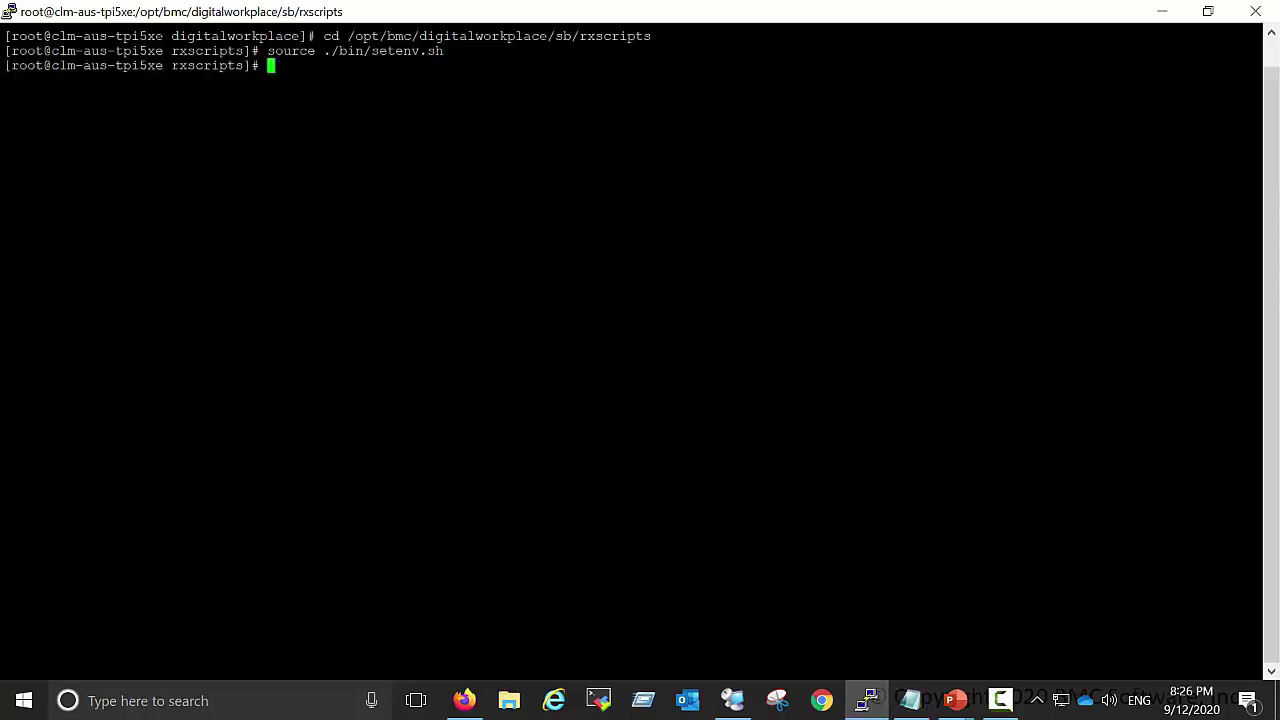
Step: Run the script's login command to log in as the DWP administrator
key(alt+Tab)
drag(391, 120, 4, 120)
key(ctrl+c)
key(alt+Tab)
key(shift+Insert)
key(Return)
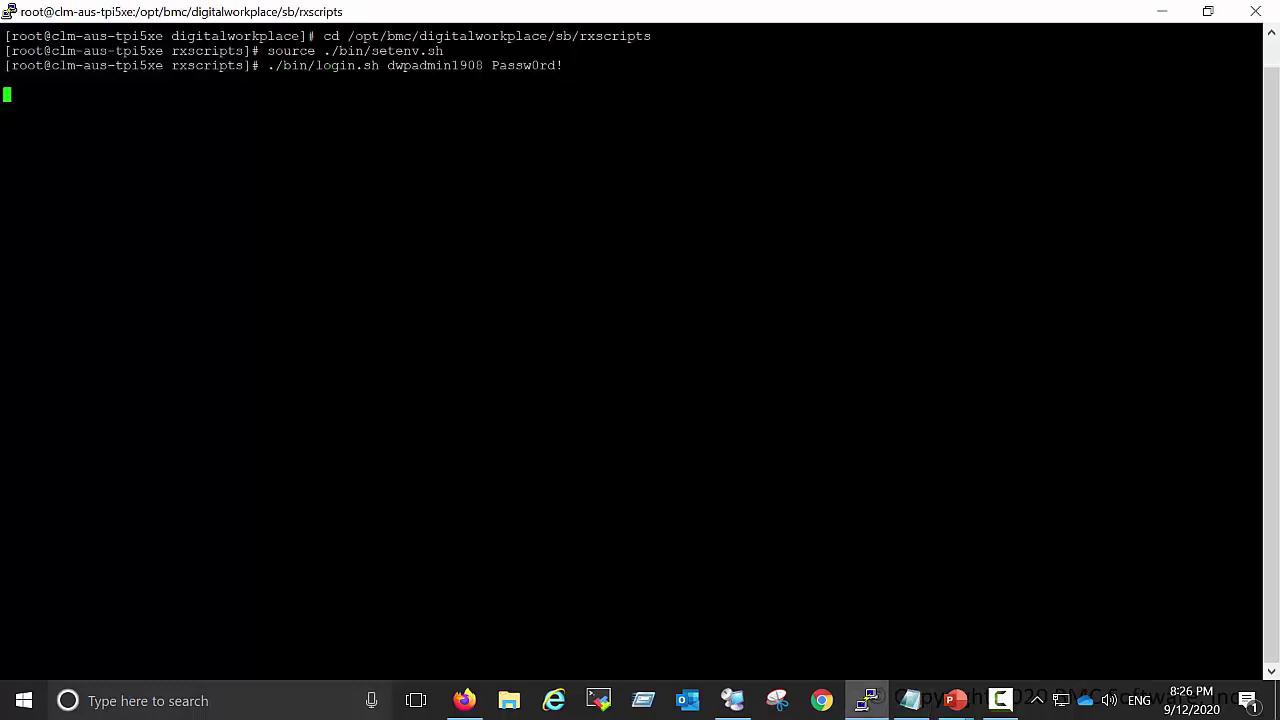
Step: Run tenant/find.sh to list the existing bmc.com tenant and its directory path
key(alt+Tab)
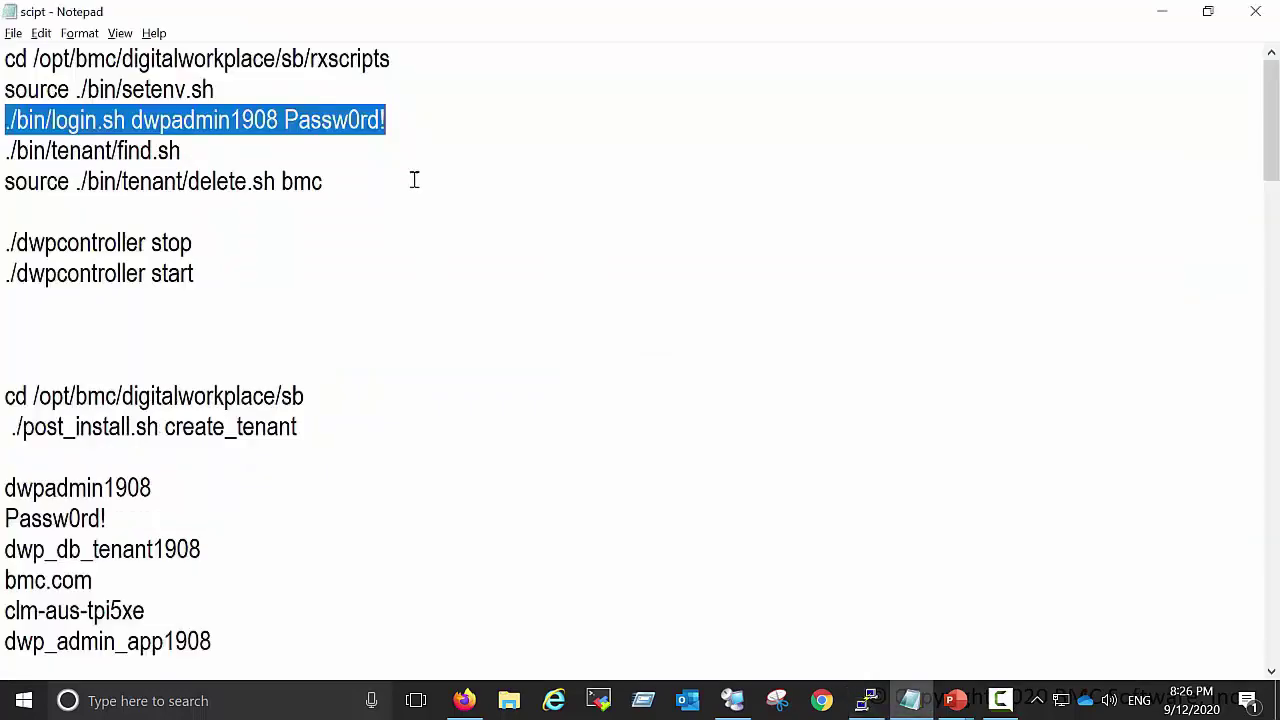
drag(337, 151, 4, 150)
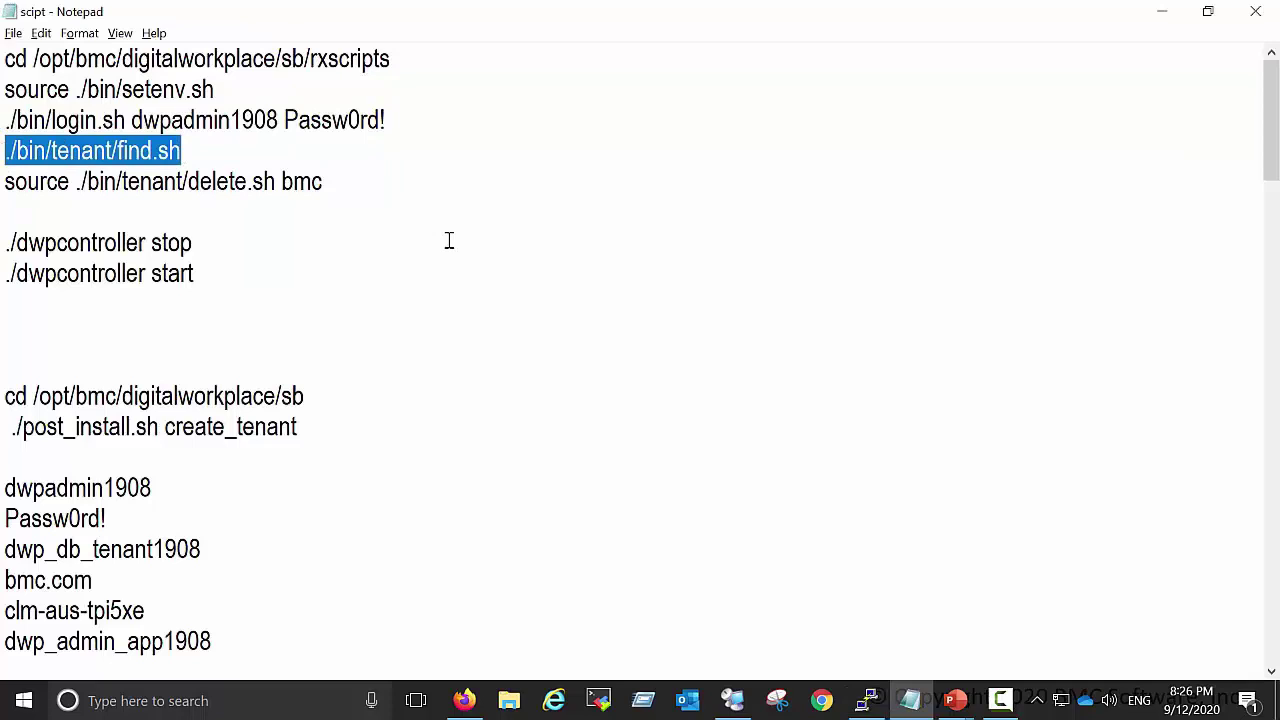
key(ctrl+c)
key(alt+Tab)
key(shift+Insert)
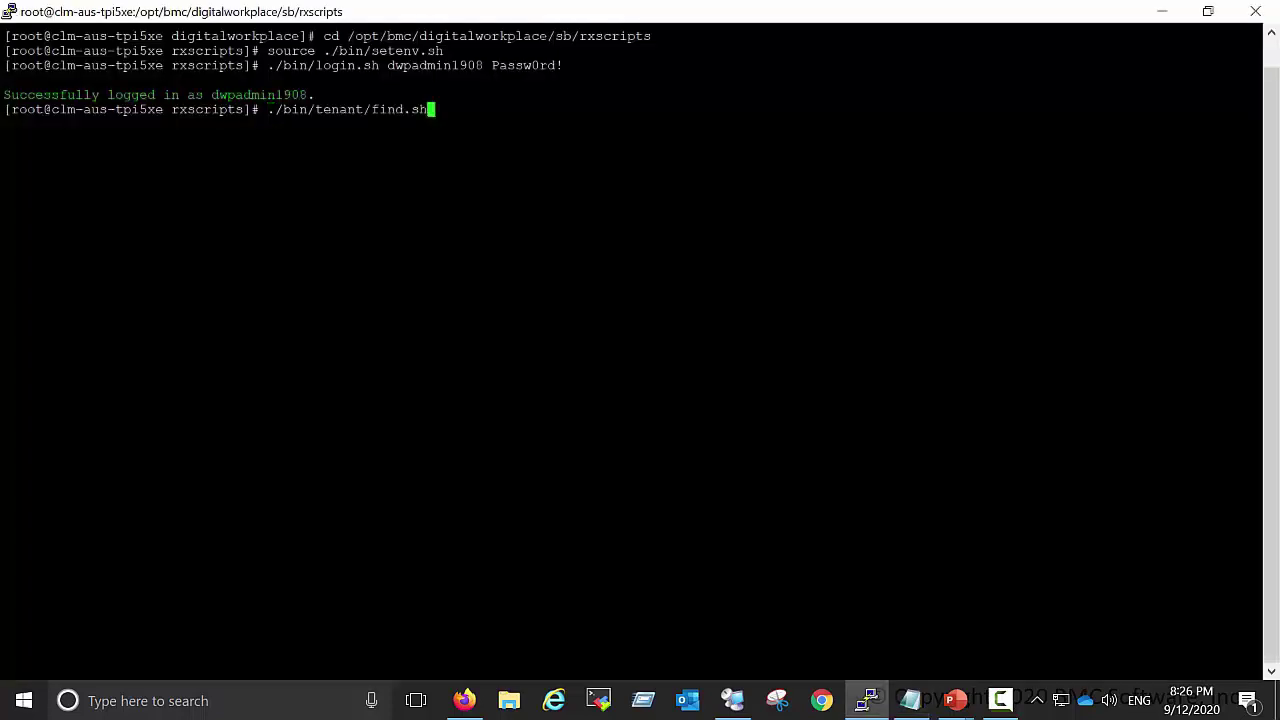
key(Return)
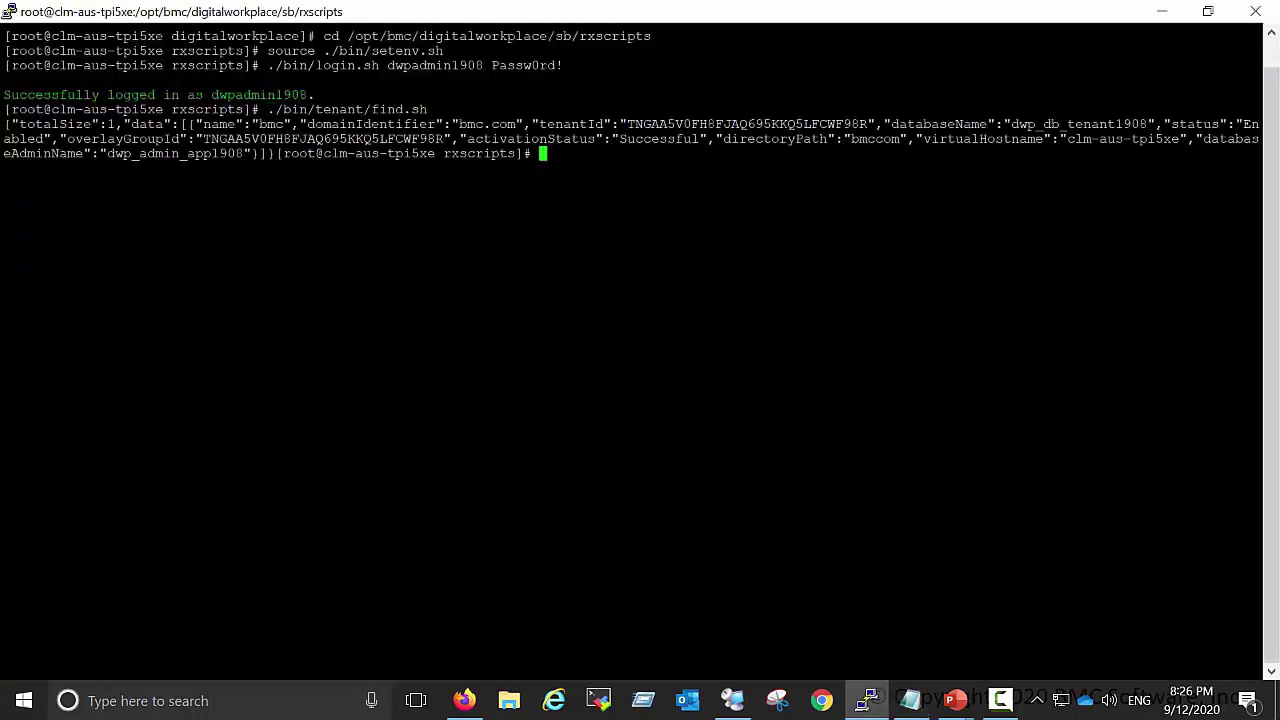
drag(878, 139, 843, 139)
Step: Select the delete.sh command line in the Notepad script
key(alt+Tab)
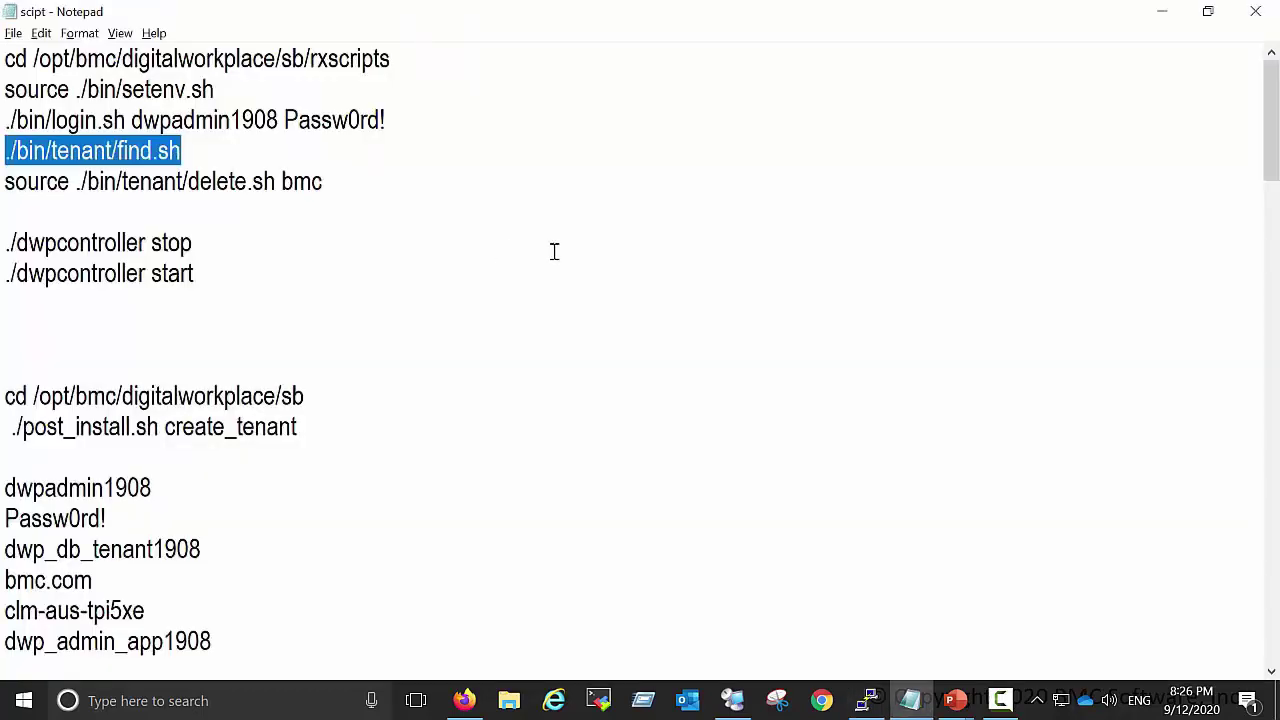
drag(323, 182, 3, 182)
key(alt+Tab)
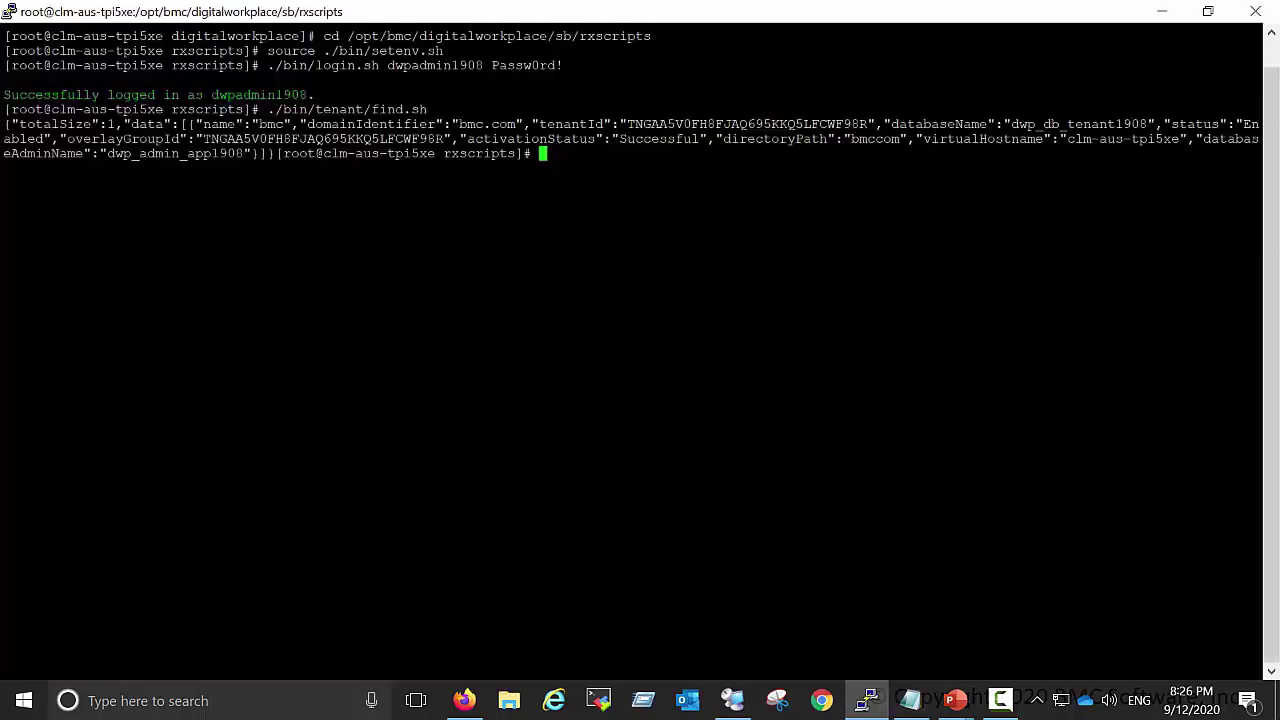
Step: Run delete.sh for tenant bmc, go up two levels to digitalworkplace, and start typing ./dwpcontroller
text(source ./bin/tenant/delete.sh bmc)
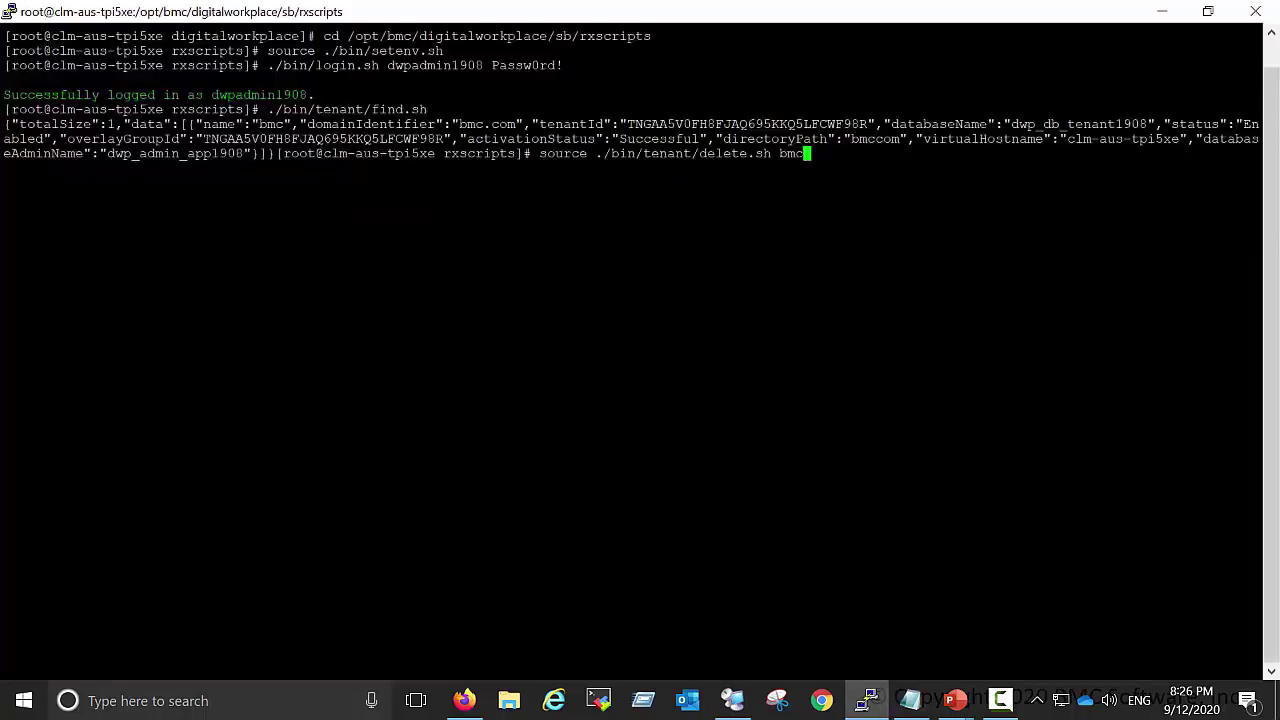
key(Return)
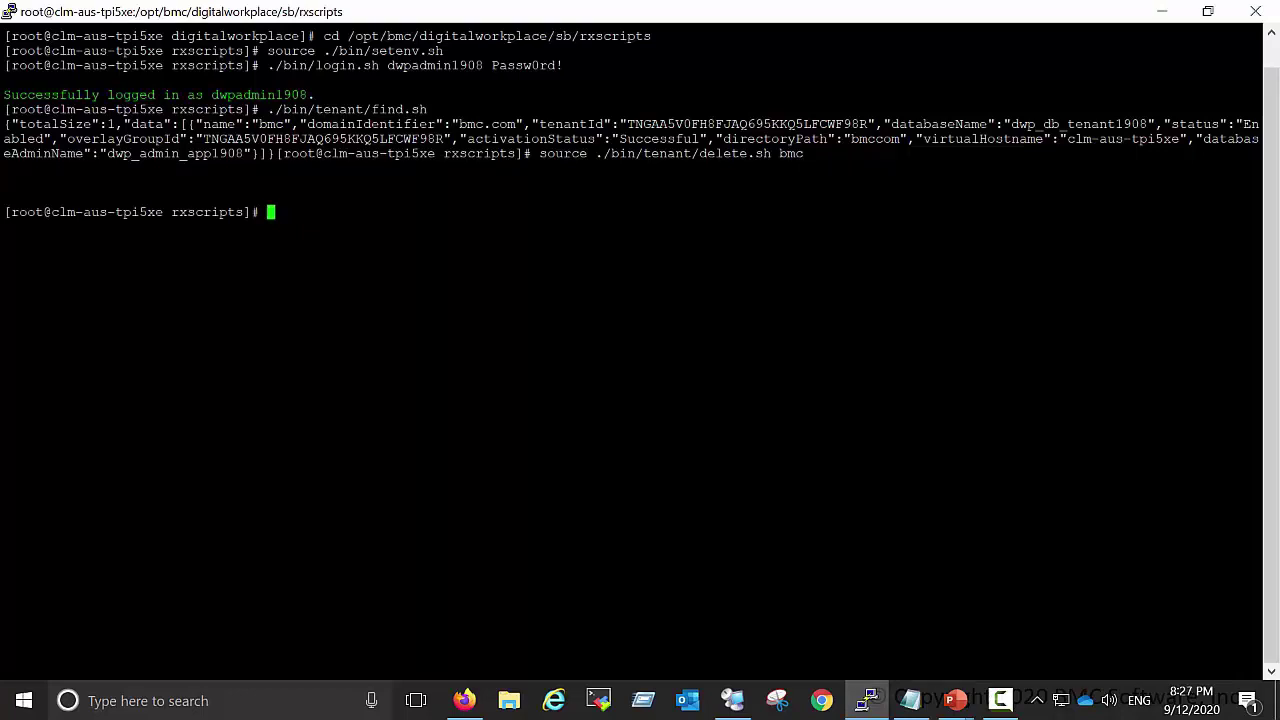
text(cd ..)
key(Return)
text(cd)
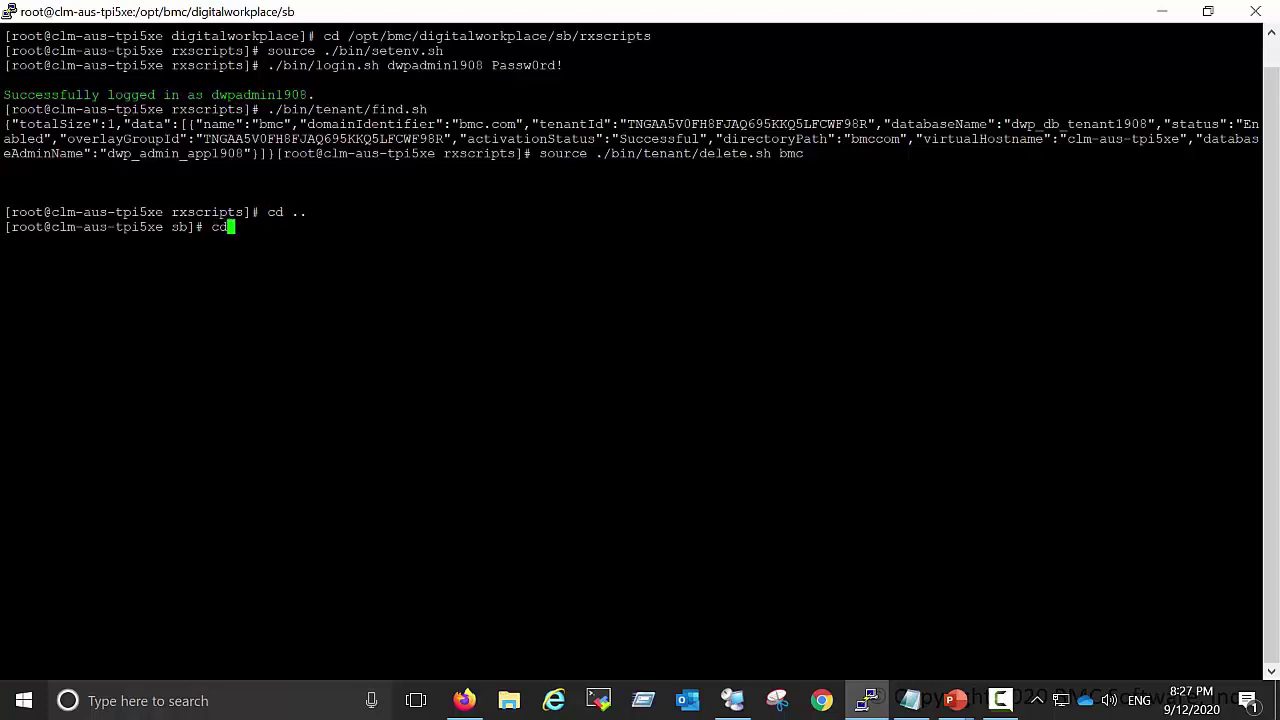
text( ..)
key(Return)
text(./)
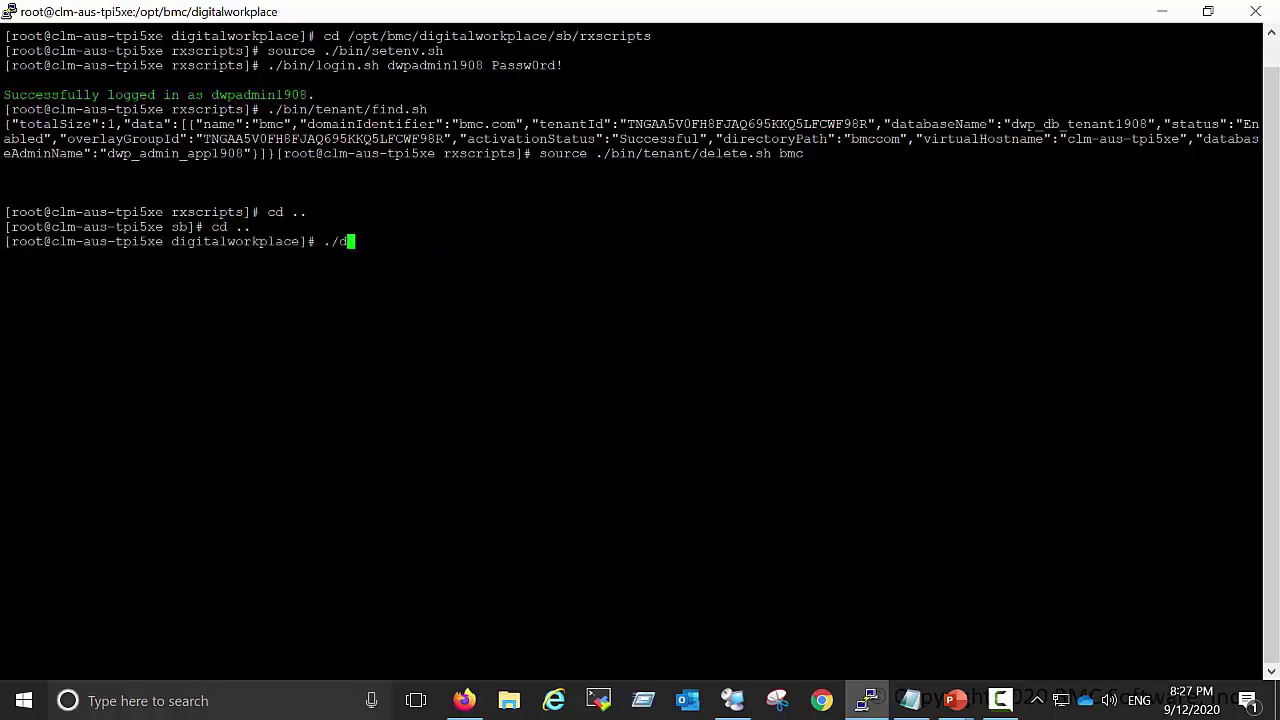
text(dwp)
key(Tab)
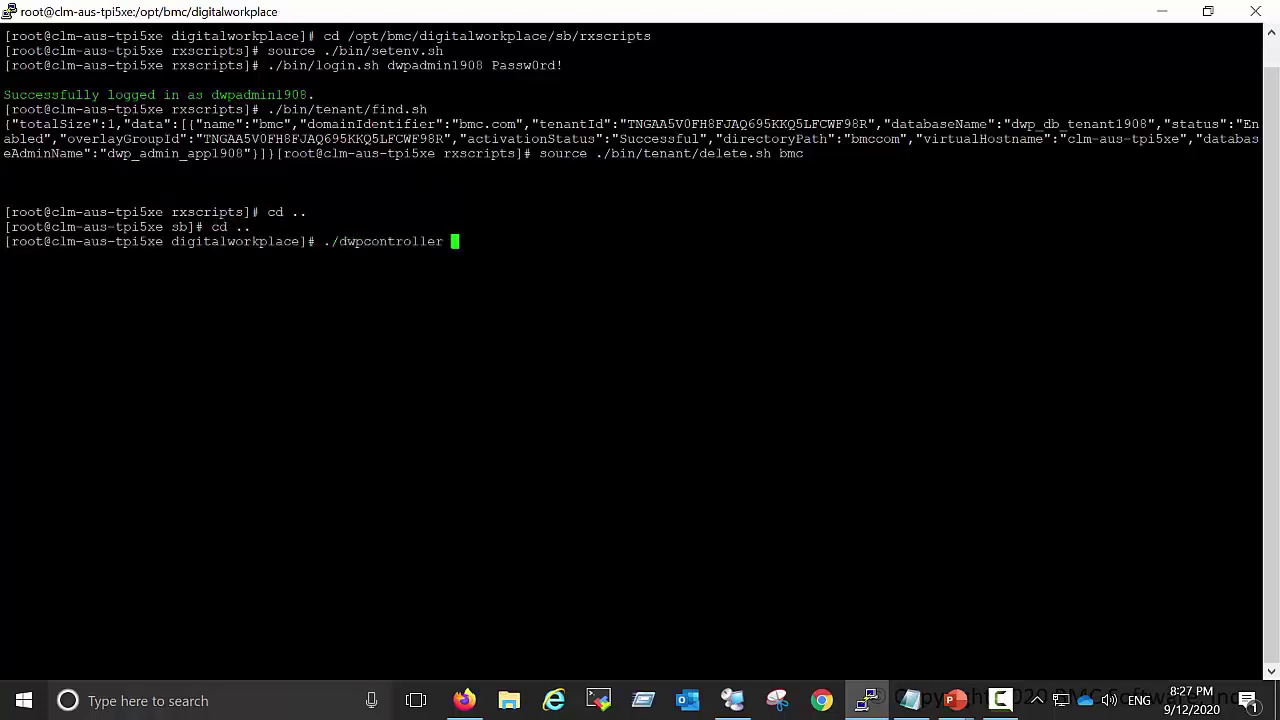
Step: Stop the DWP system with './dwpcontroller stop', then start it again
text(stop)
key(Return)
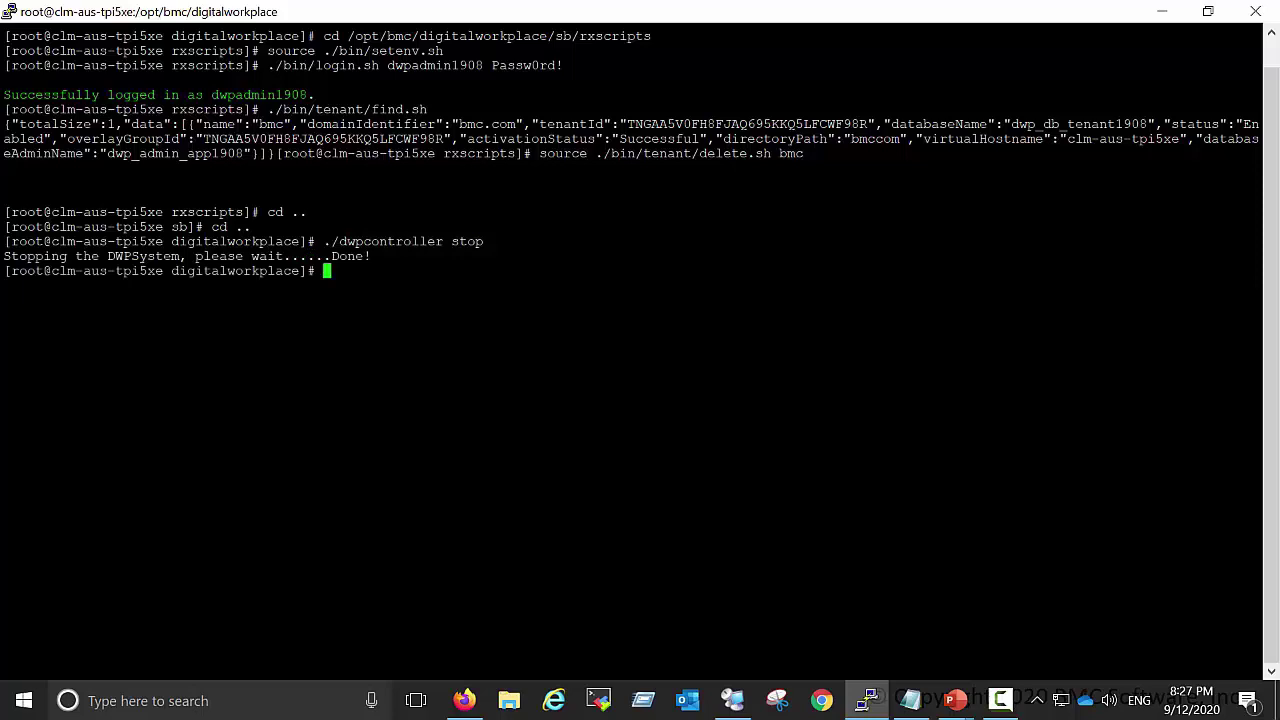
text(./dwp)
key(Tab)
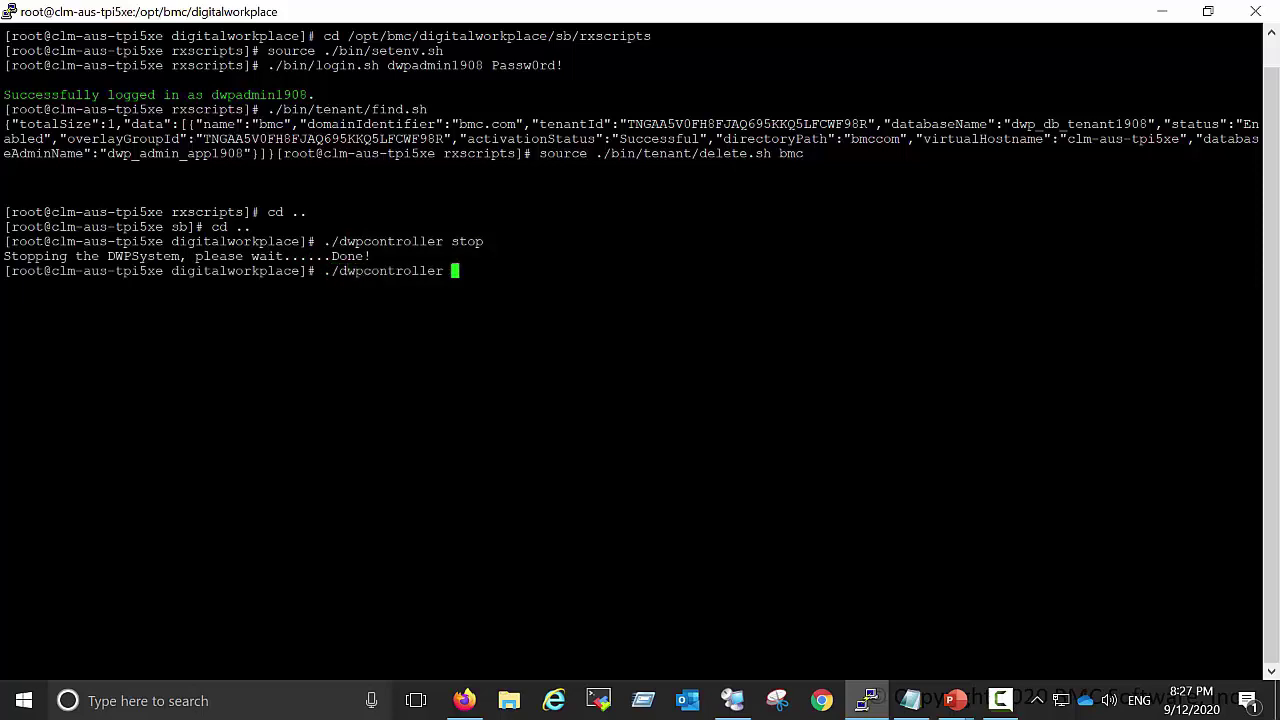
text(start)
key(Return)
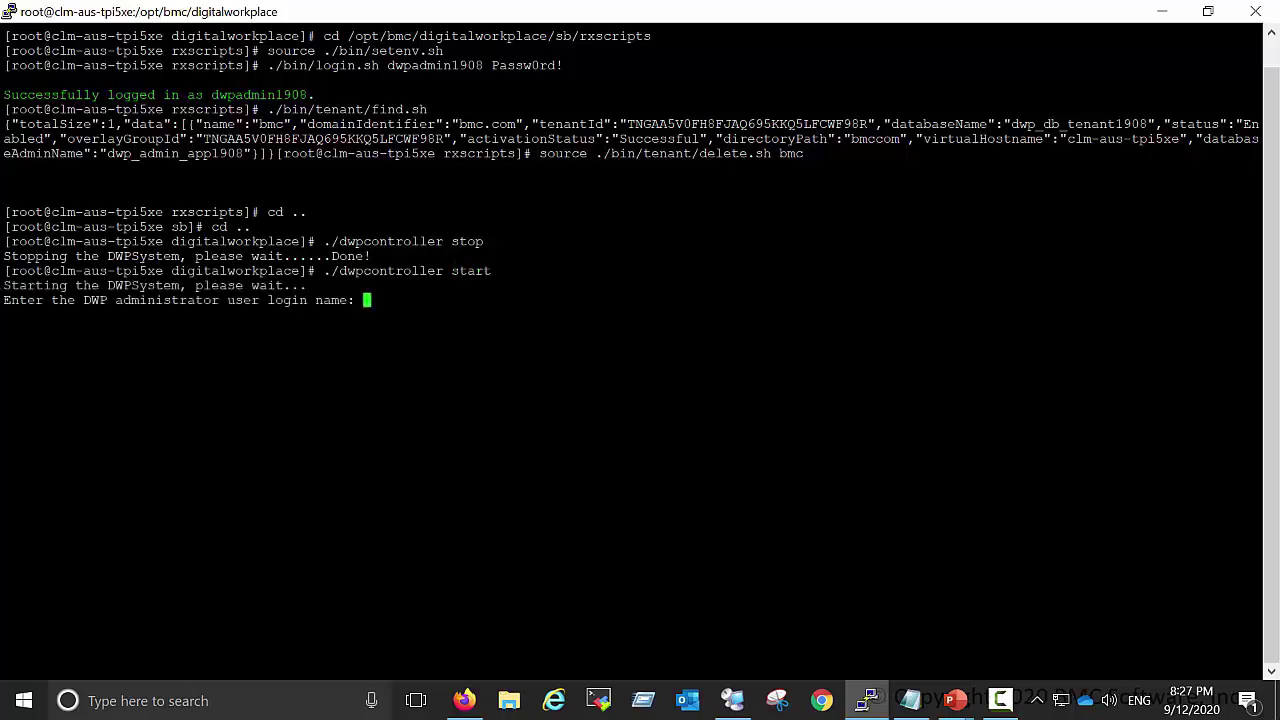
Step: Answer the start prompts: login dwpadmin1908, default encoding, and the administrator password
text(dw)
text(padmin19)
text(08)
key(Return)
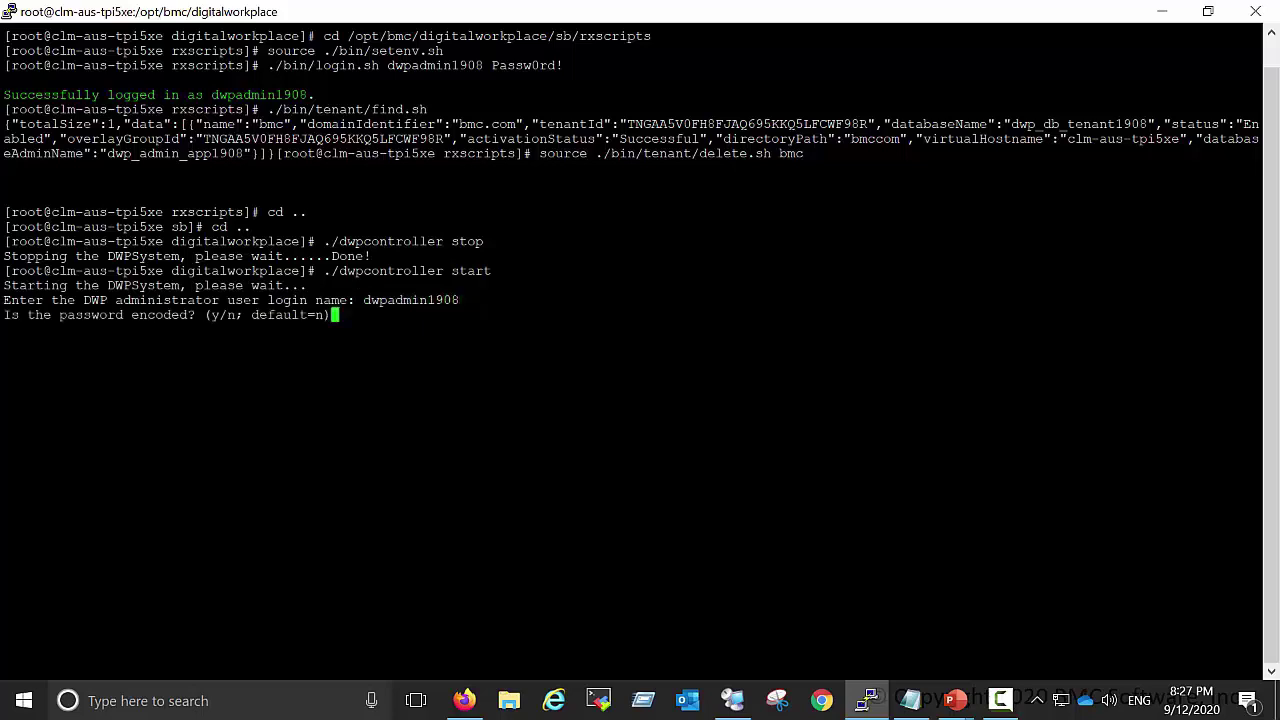
key(Return)
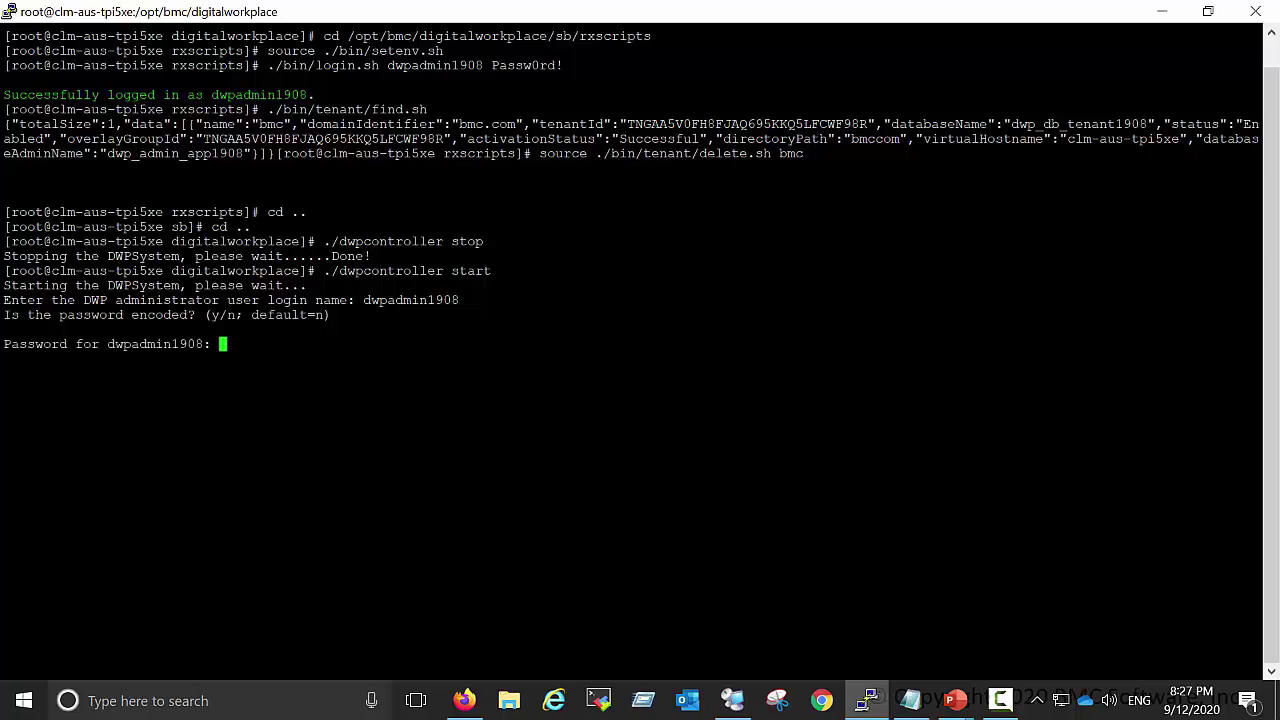
key(Return)
click(738, 706)
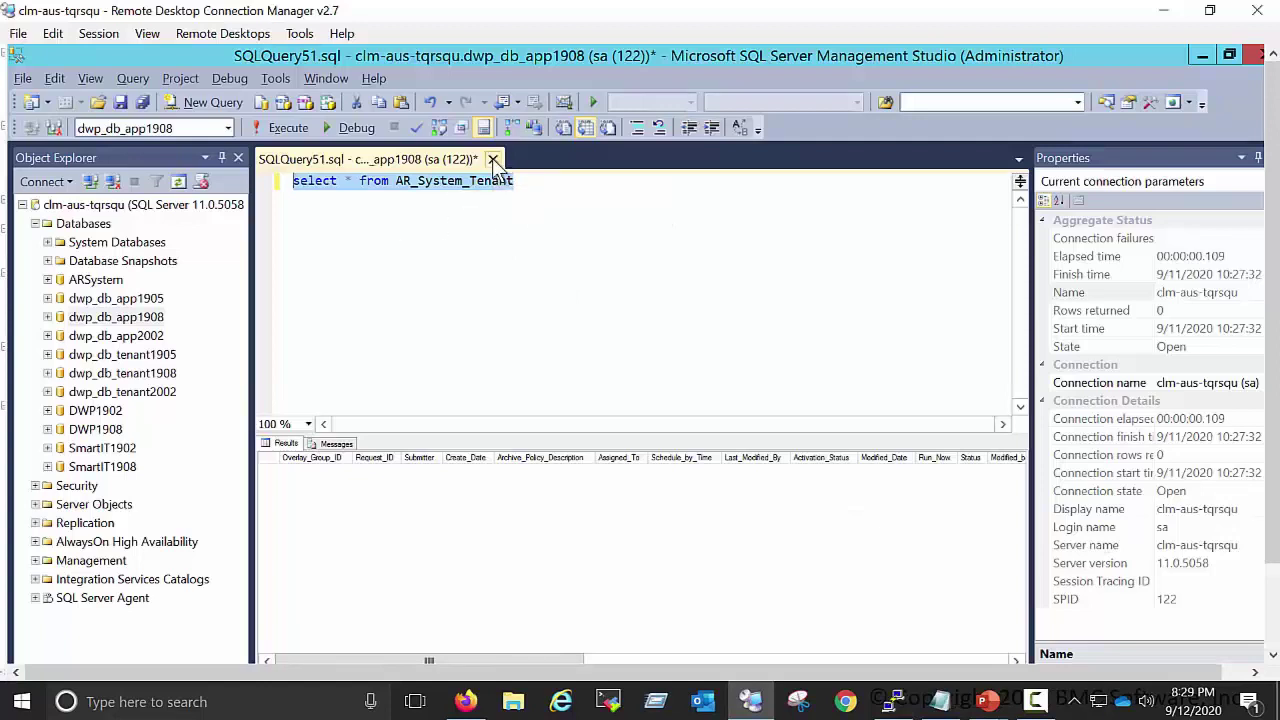
Step: Close the AR_System_Tenant query without saving and delete dwp_db_tenant1908 via Delete Object
click(492, 158)
click(705, 524)
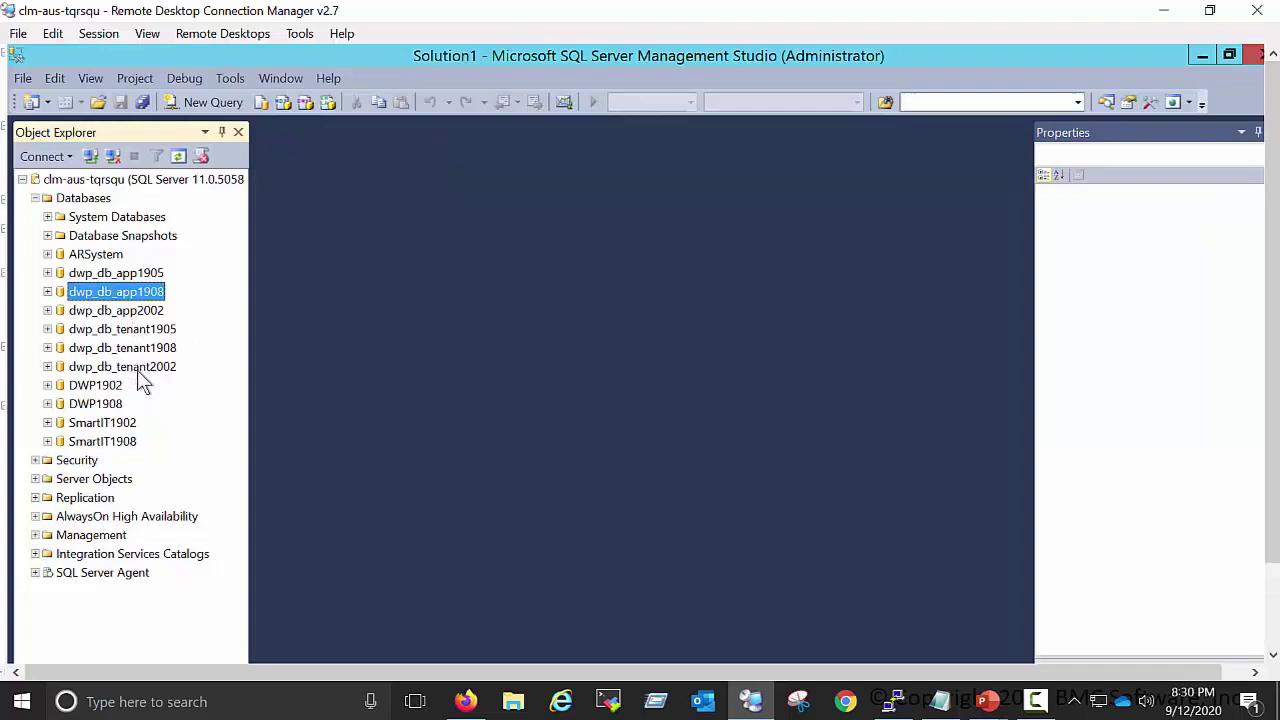
right_click(140, 349)
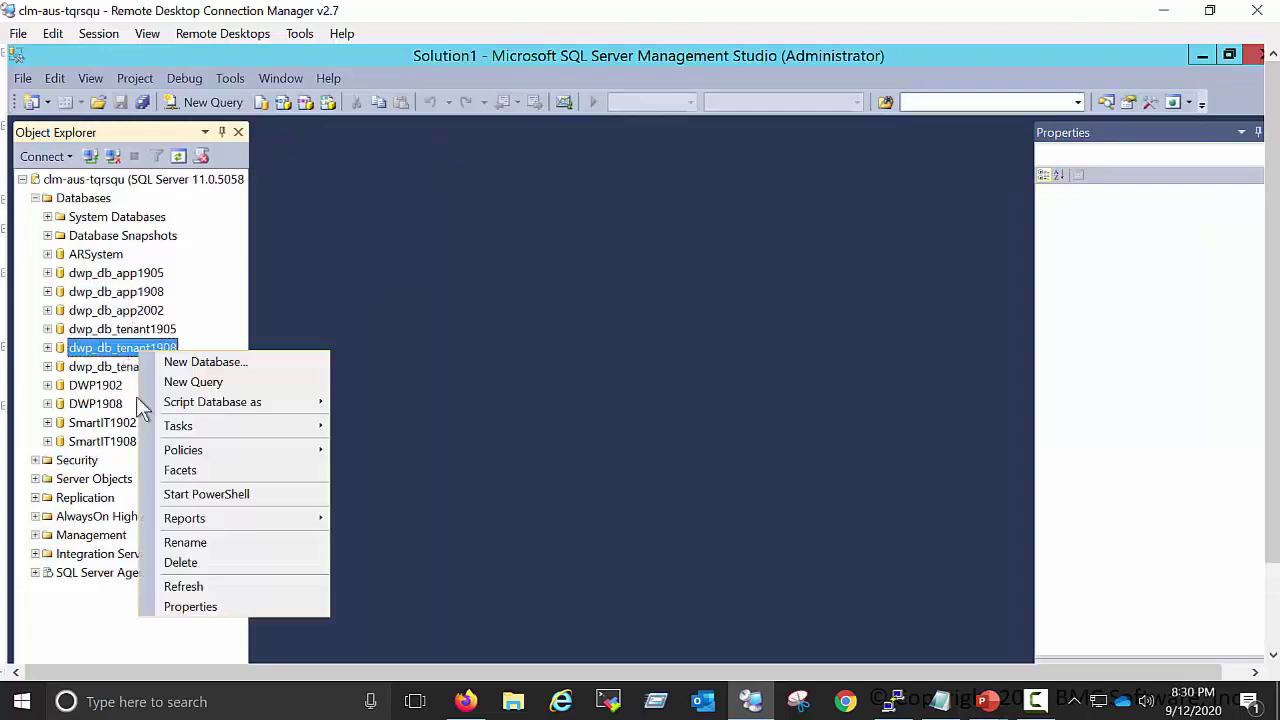
click(190, 563)
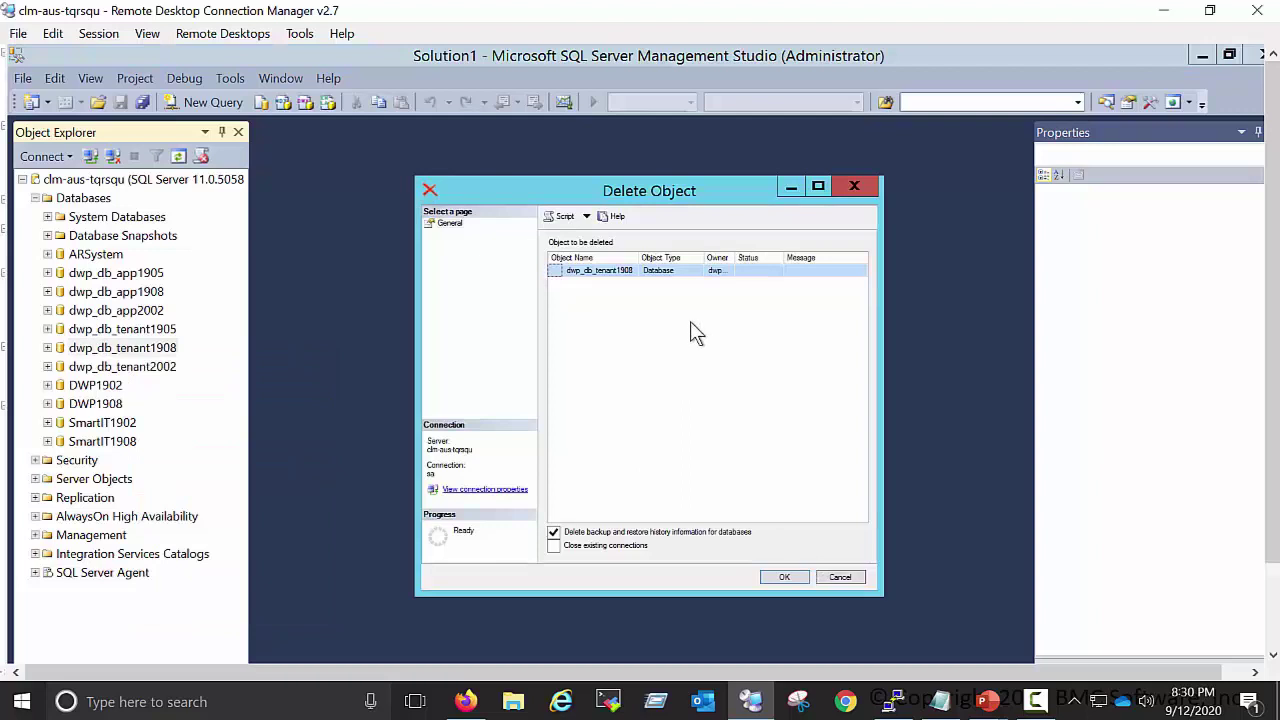
click(786, 574)
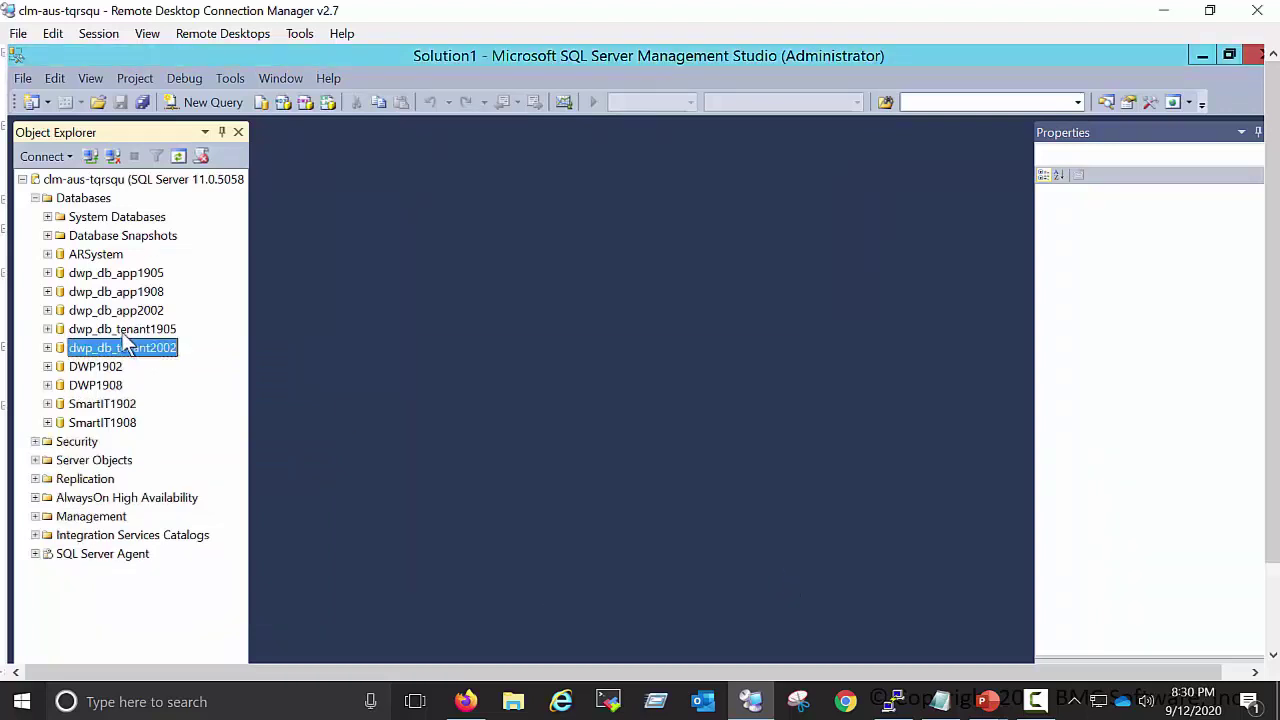
Step: Open a new query against master on server clm-aus-tqrsqu
right_click(131, 184)
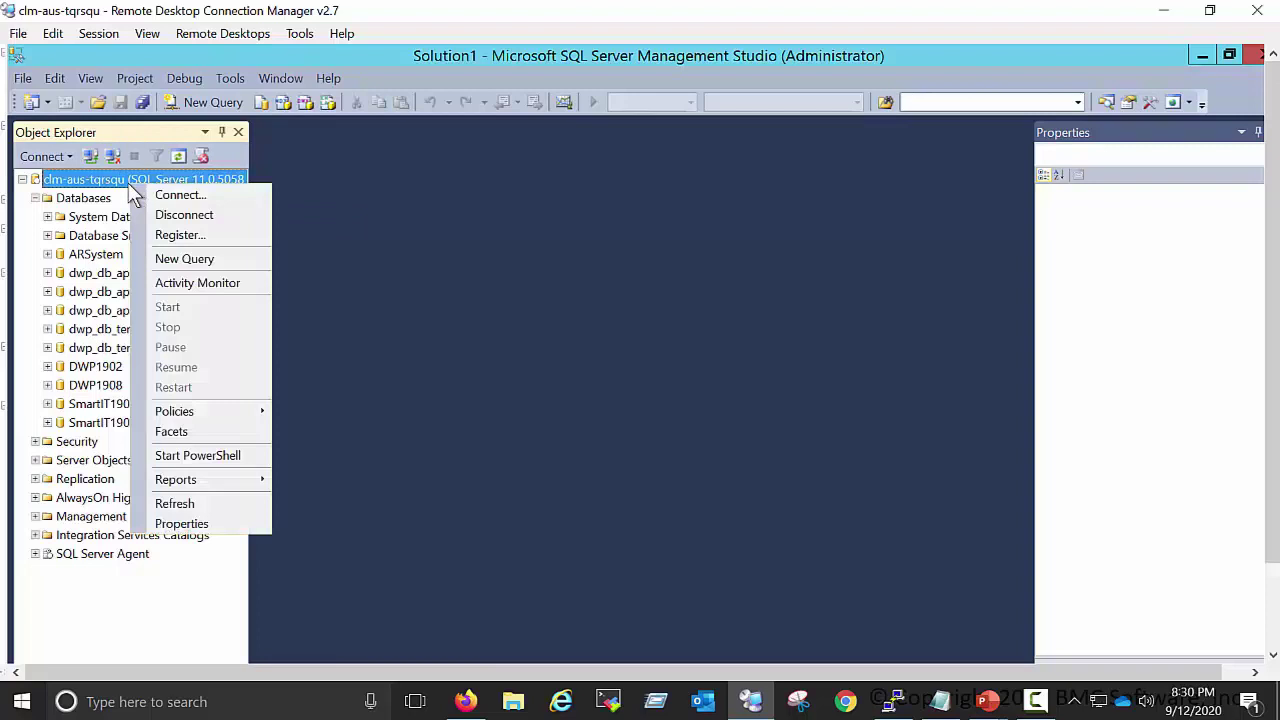
click(200, 262)
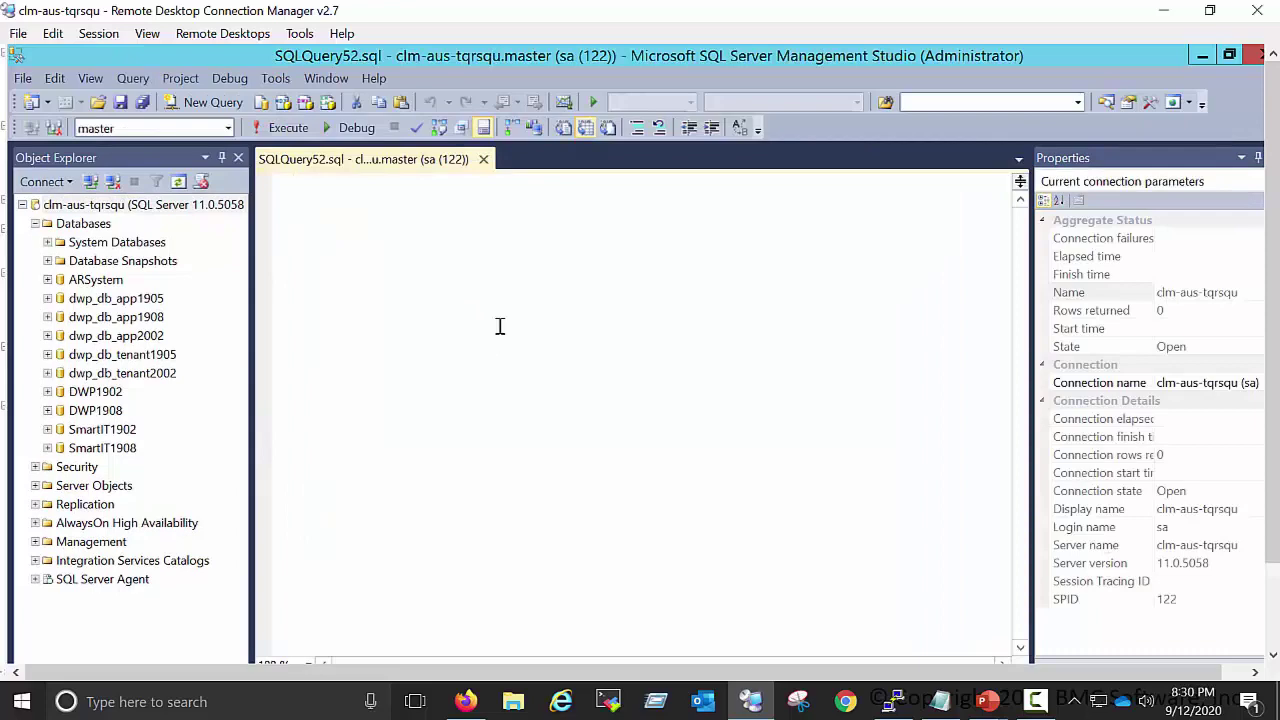
Step: Copy the Step D CREATE DATABASE statement for dwp_db_tenant1908 from the Notepad script
click(940, 701)
mouse_move(955, 701)
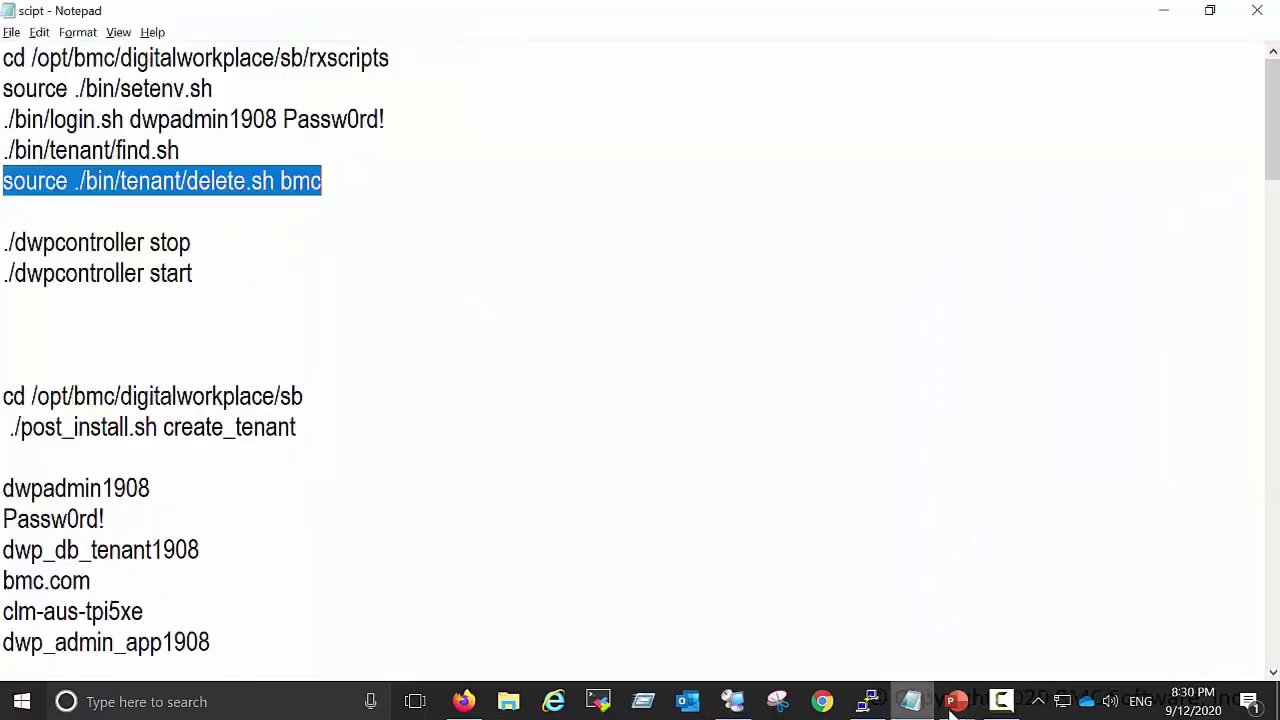
drag(1274, 160, 1274, 318)
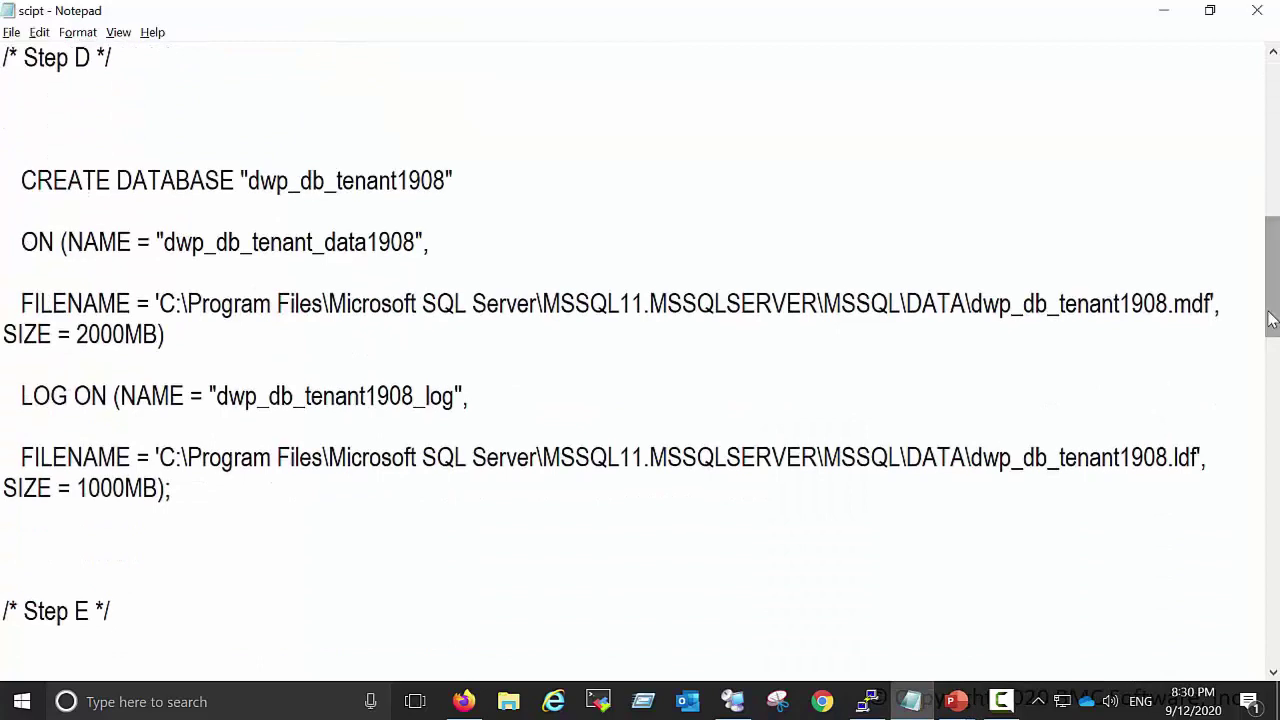
drag(5, 166, 155, 508)
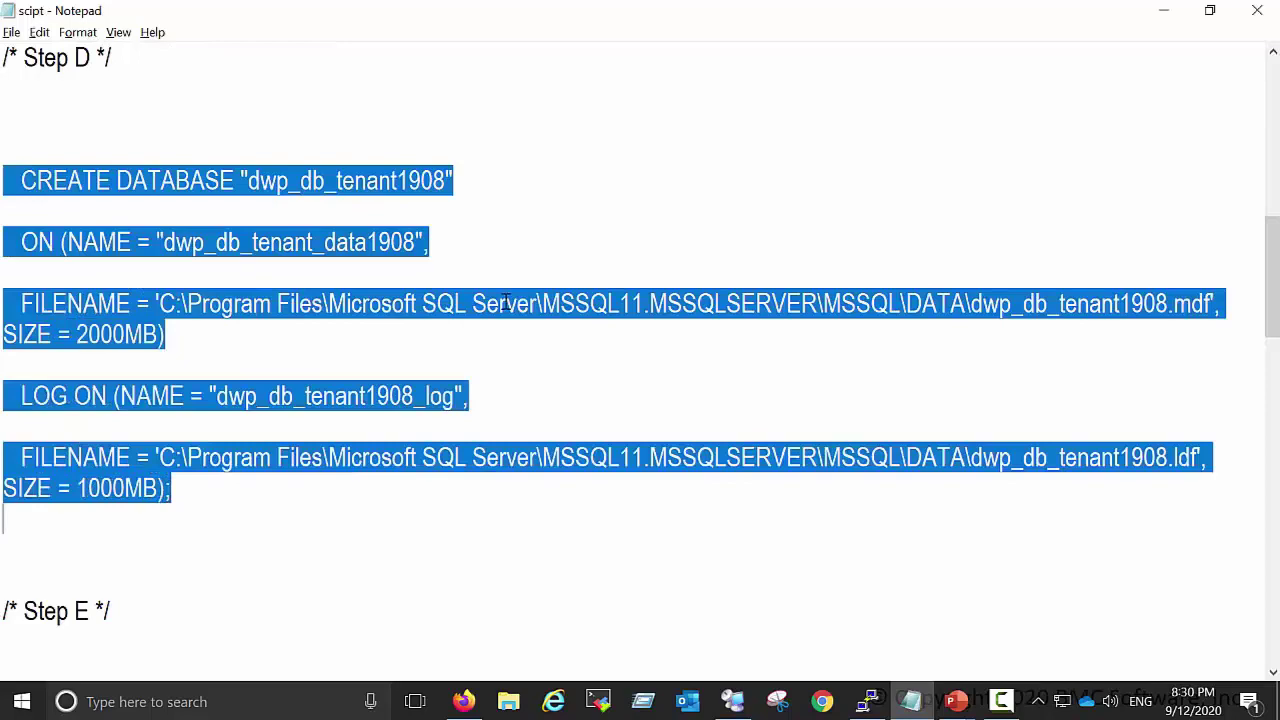
key(alt+Tab)
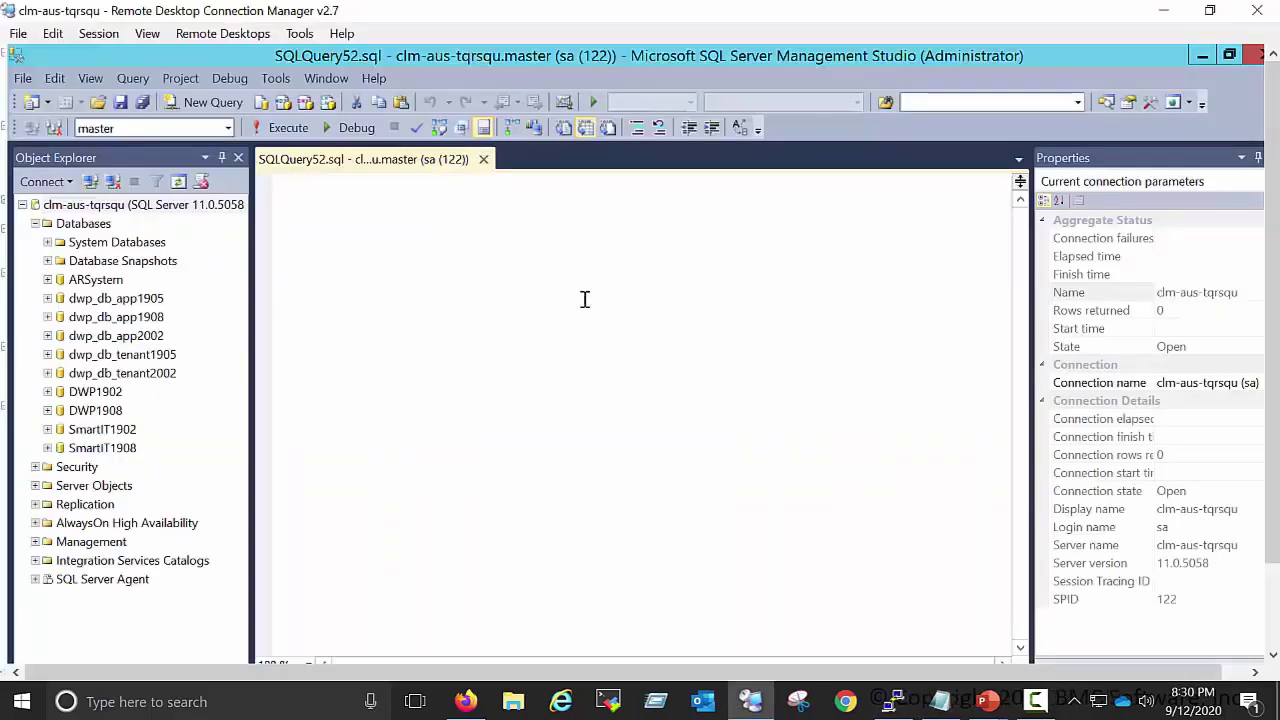
Step: Paste and execute the CREATE DATABASE script, then clear the query
key(ctrl+v)
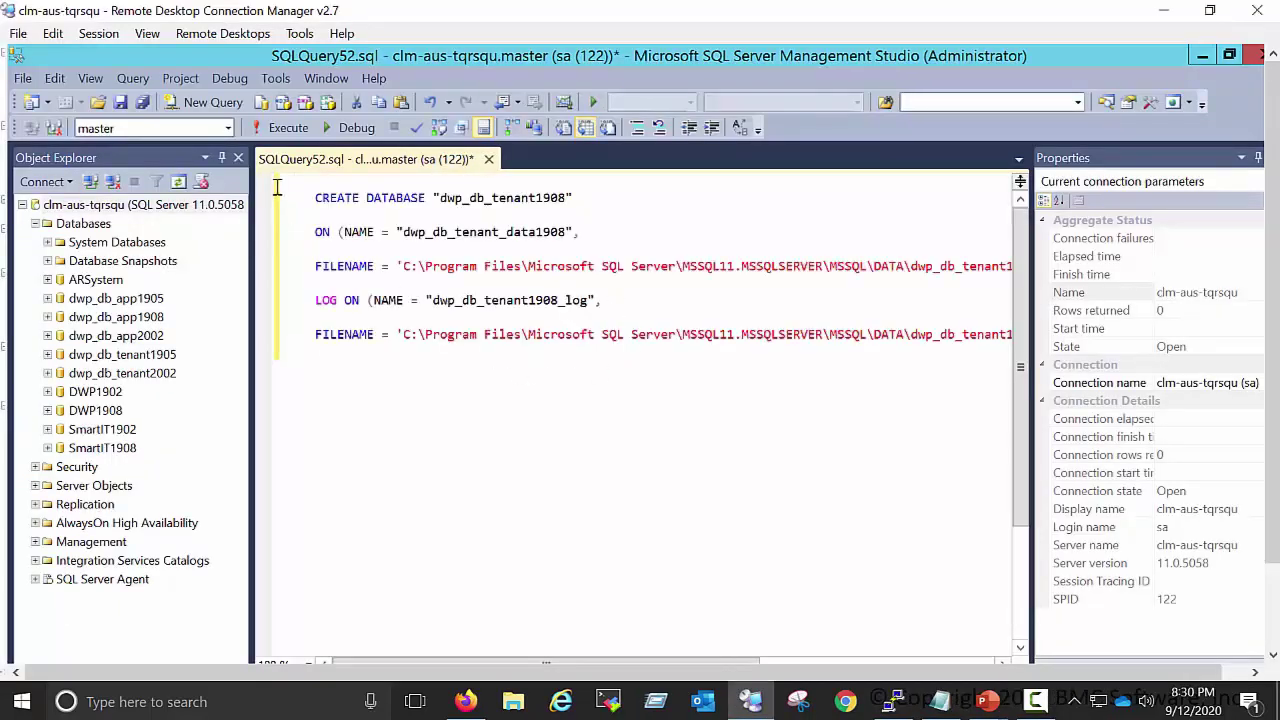
key(shift+Up)
key(shift+Up)
key(shift+Up)
key(shift+Up)
key(shift+Up)
key(shift+Up)
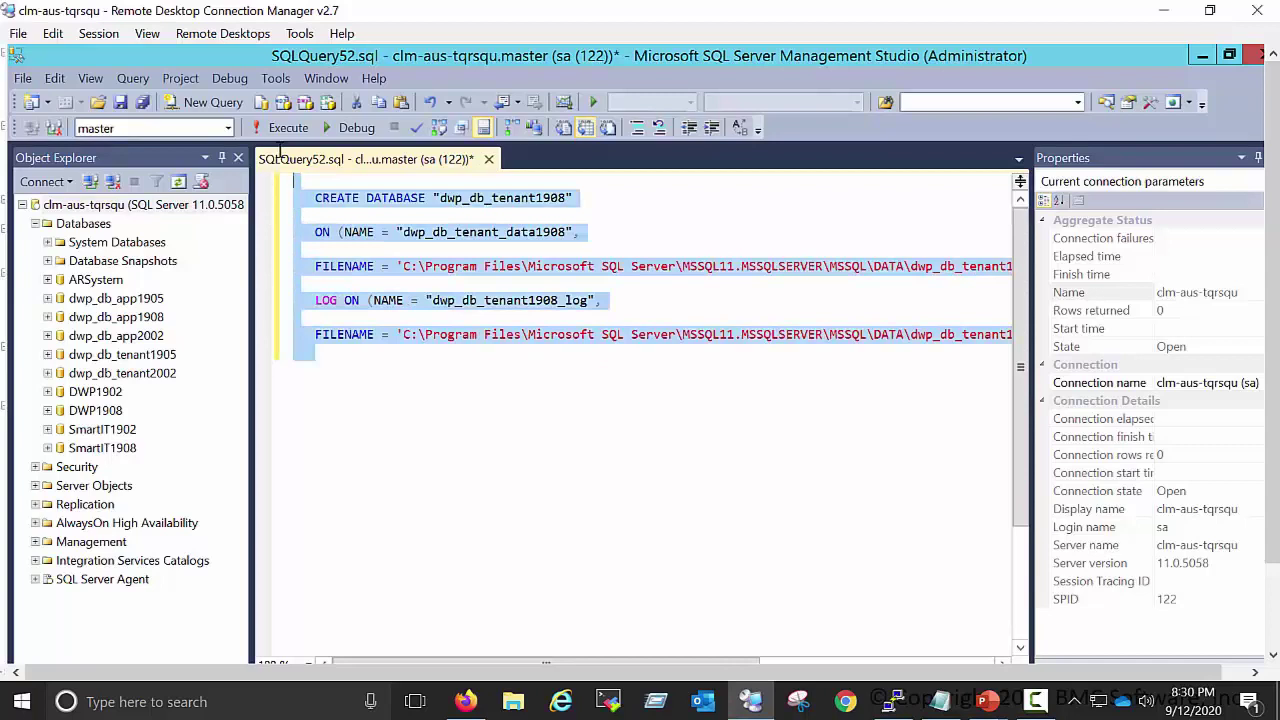
click(281, 131)
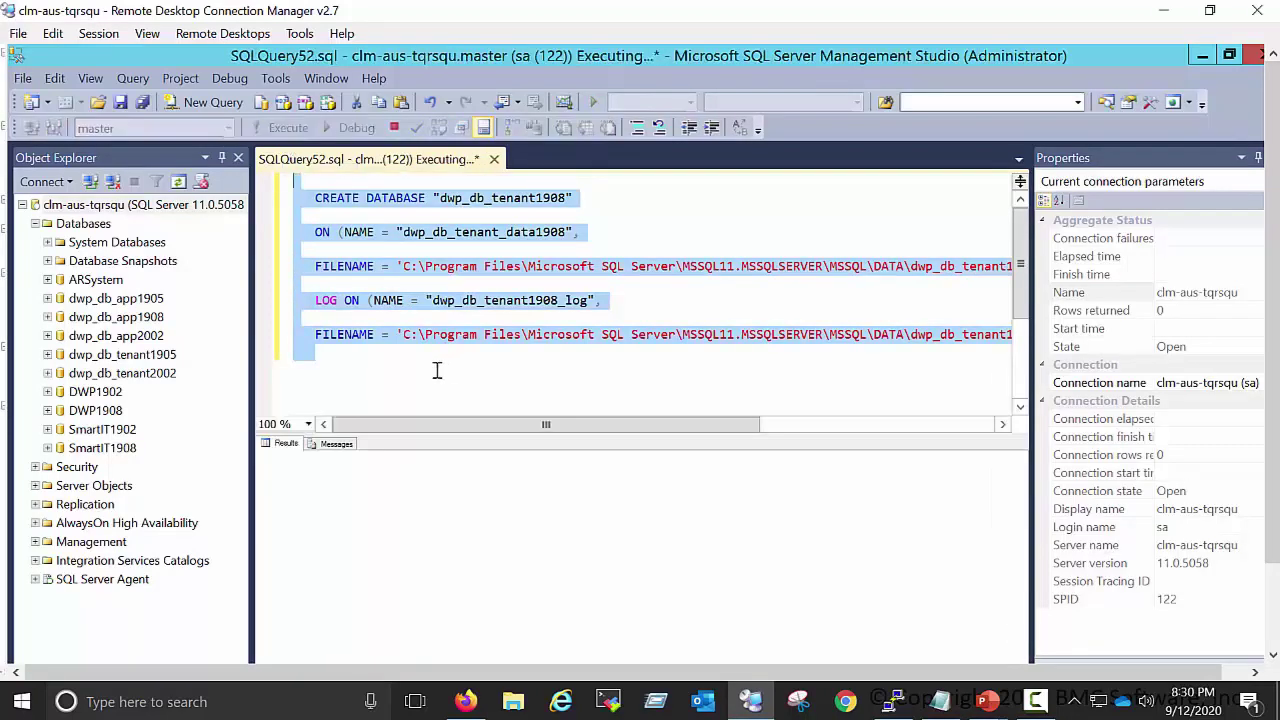
key(Delete)
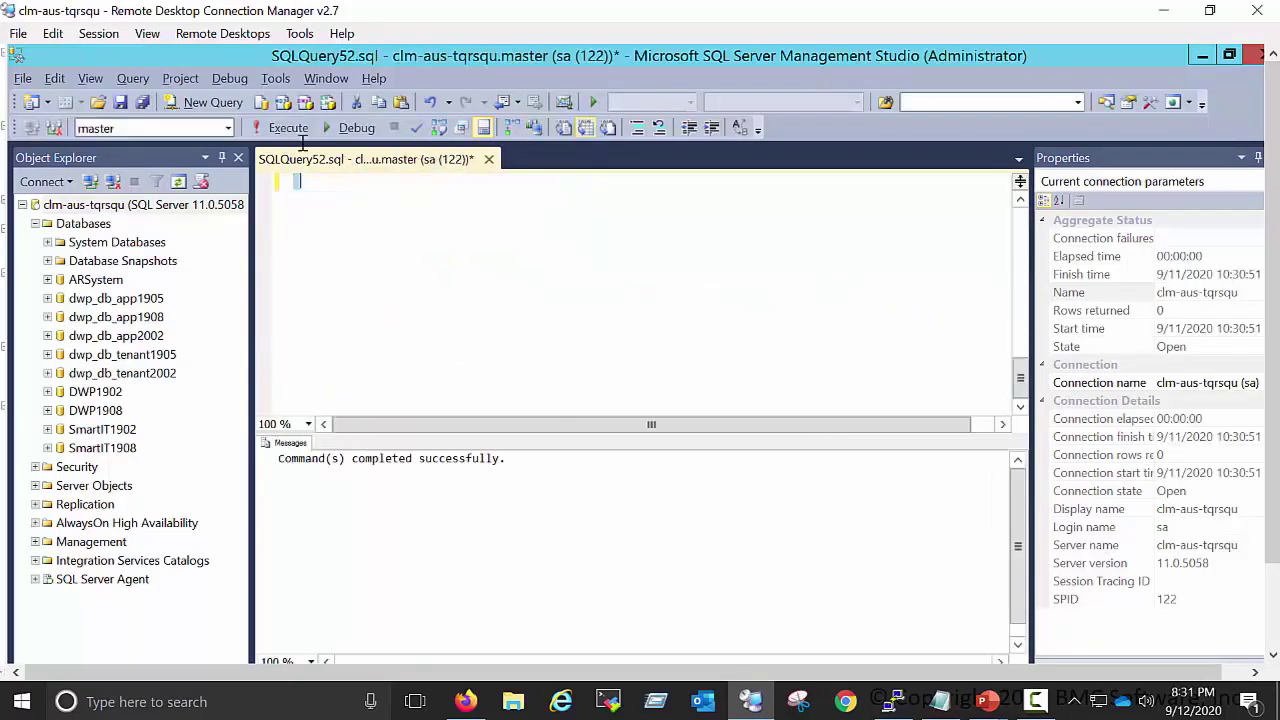
click(276, 130)
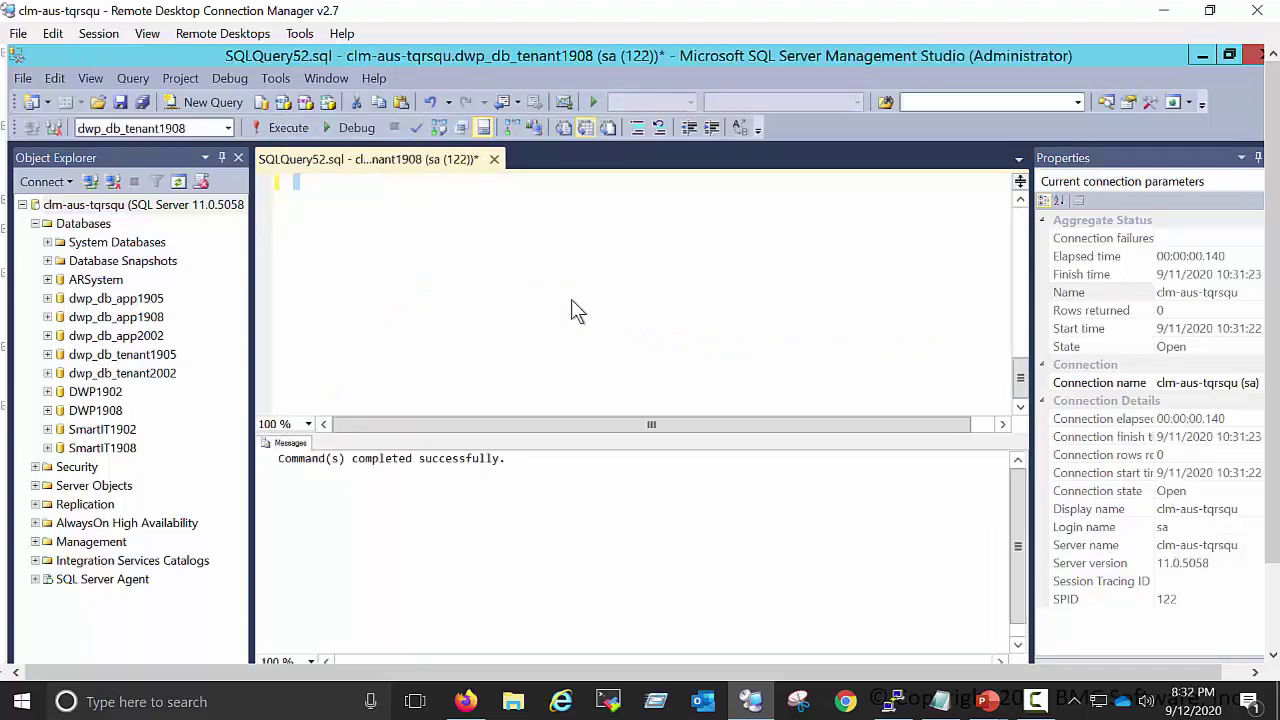
Step: Refresh the Databases list so dwp_db_tenant1908 appears
click(90, 226)
right_click(97, 230)
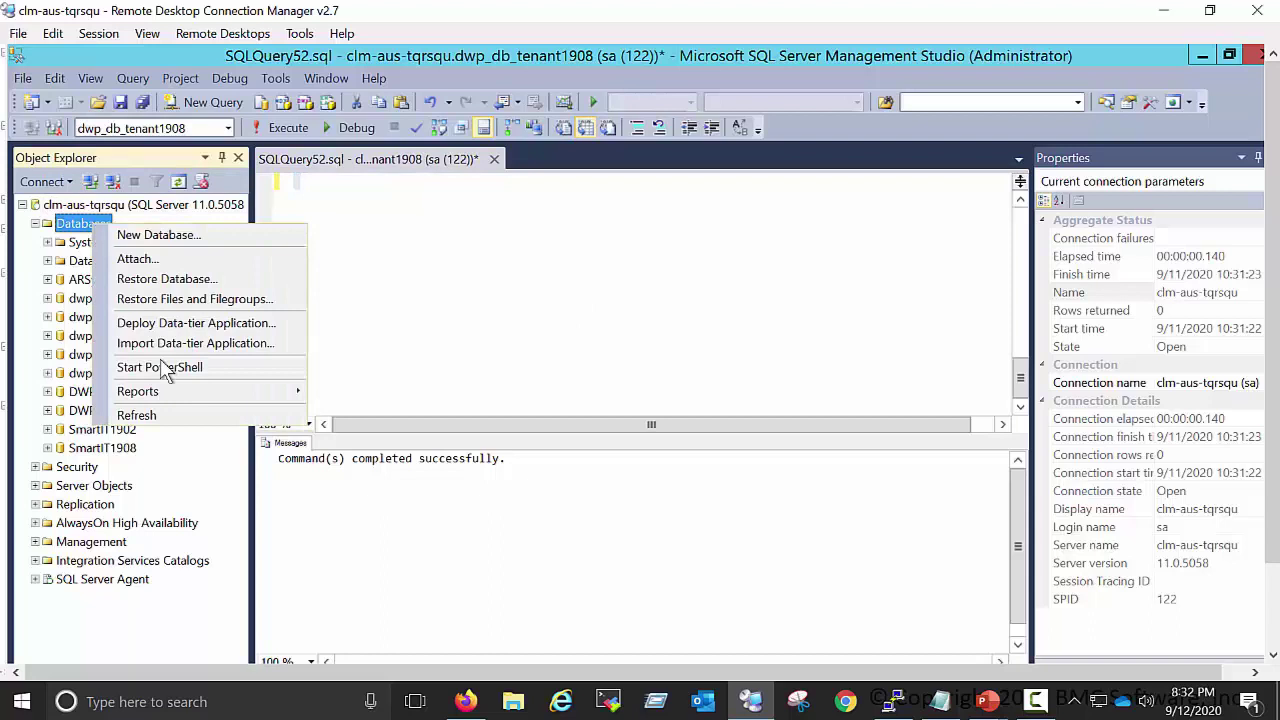
click(136, 415)
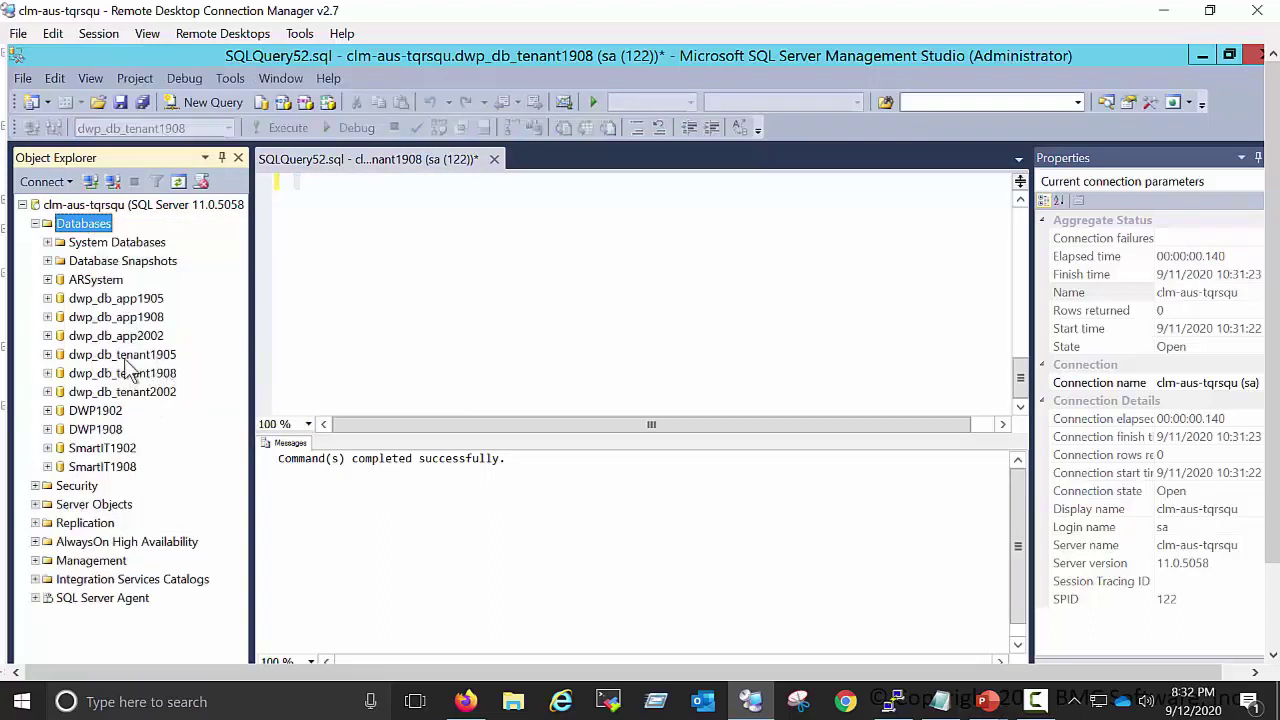
click(132, 356)
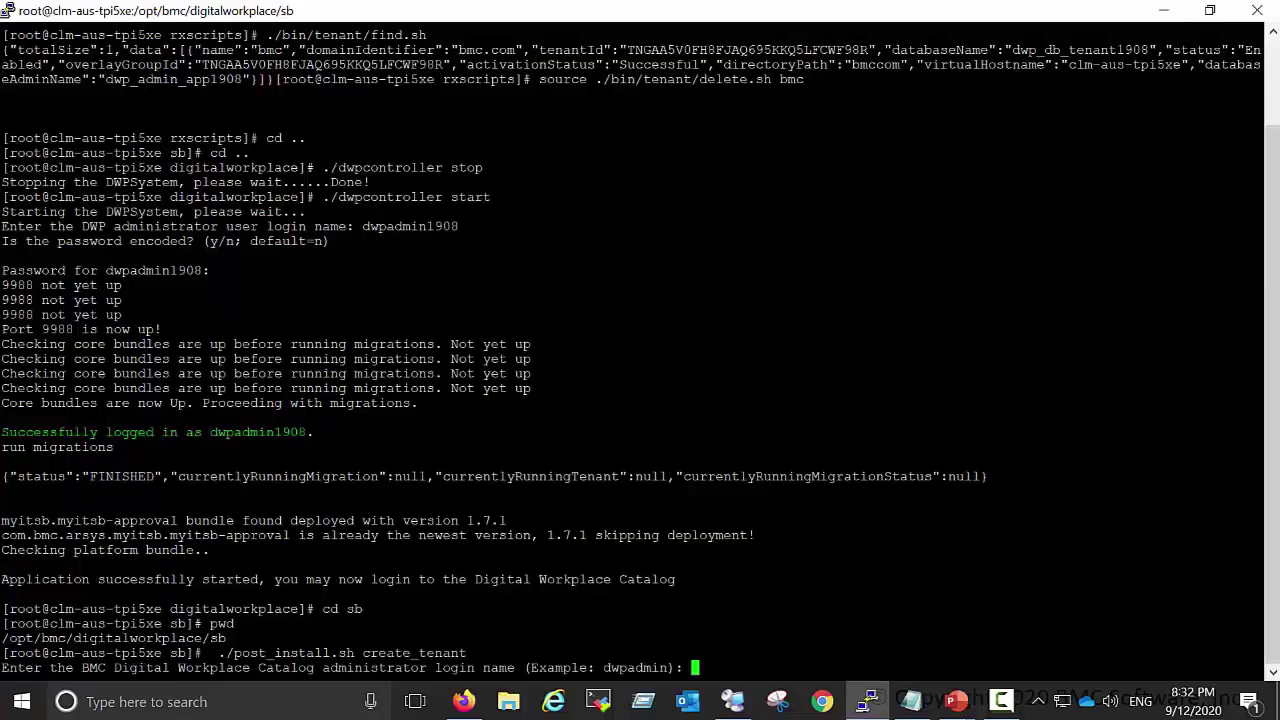
Step: Enter login dwpadmin1908, the admin password, database dwp_db_tenant1908 and domain bmc.com
text(dw)
text(padmi)
text(n1908)
key(Return)
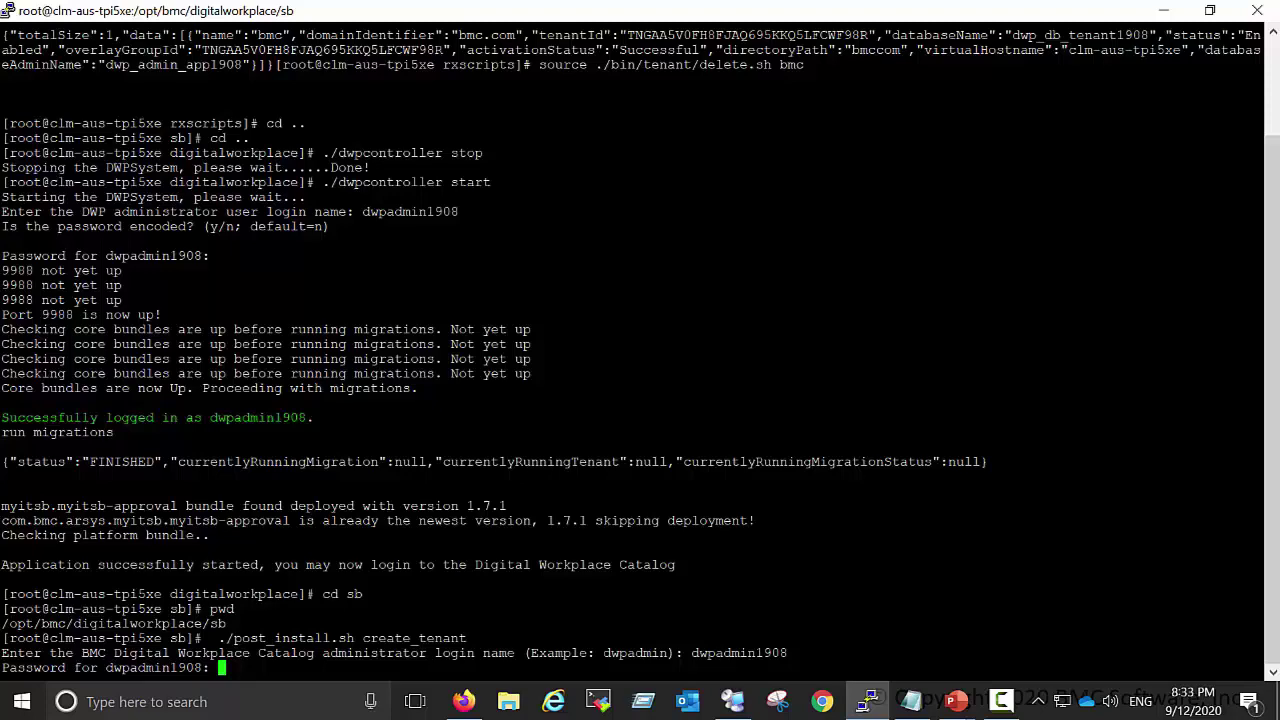
key(Return)
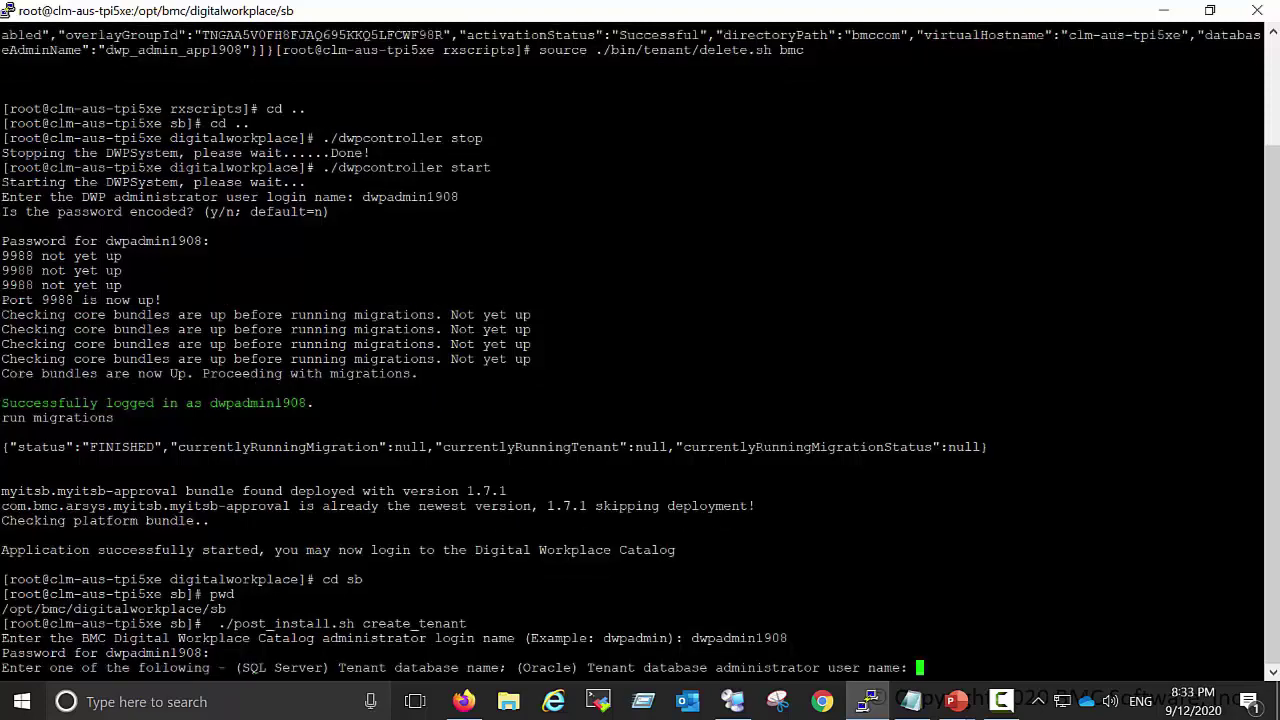
text(dwp_db_tenant1908)
key(Return)
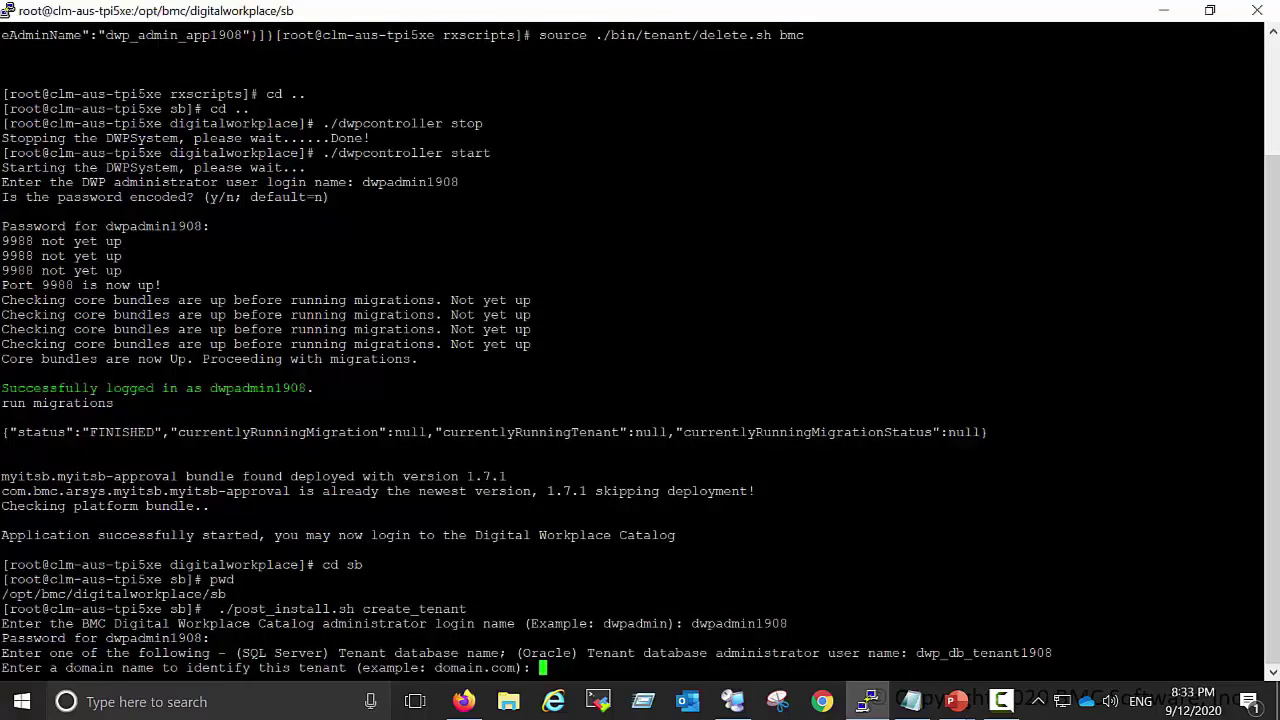
text(bmc.com)
key(Return)
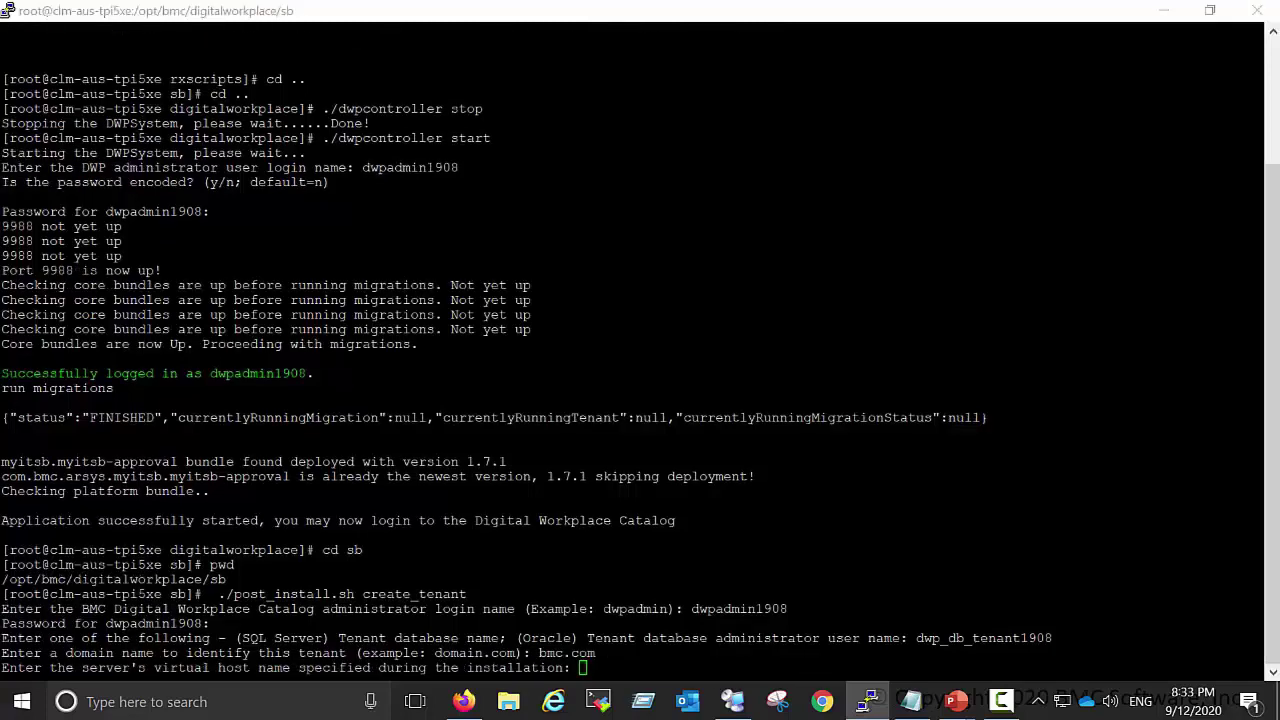
Step: Enter virtual host name clm-aus-tpi5xe, taken from the notes
key(alt+Tab)
drag(155, 492, 2, 492)
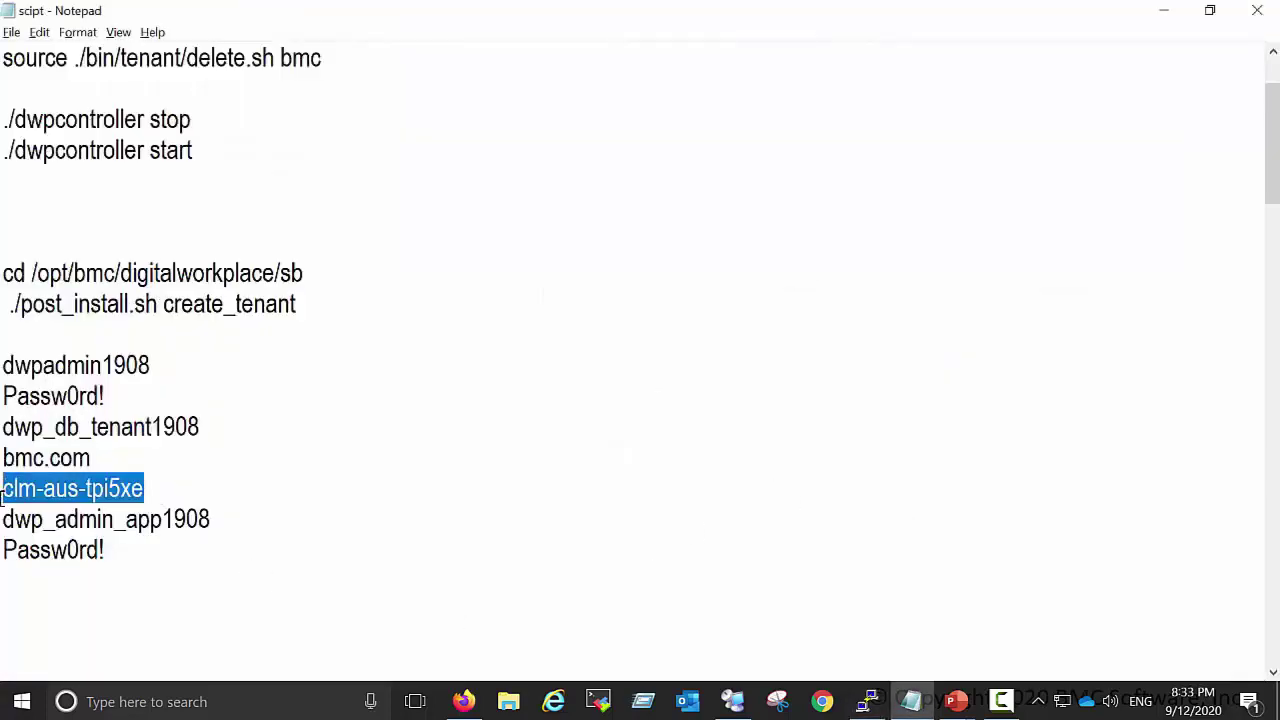
click(868, 701)
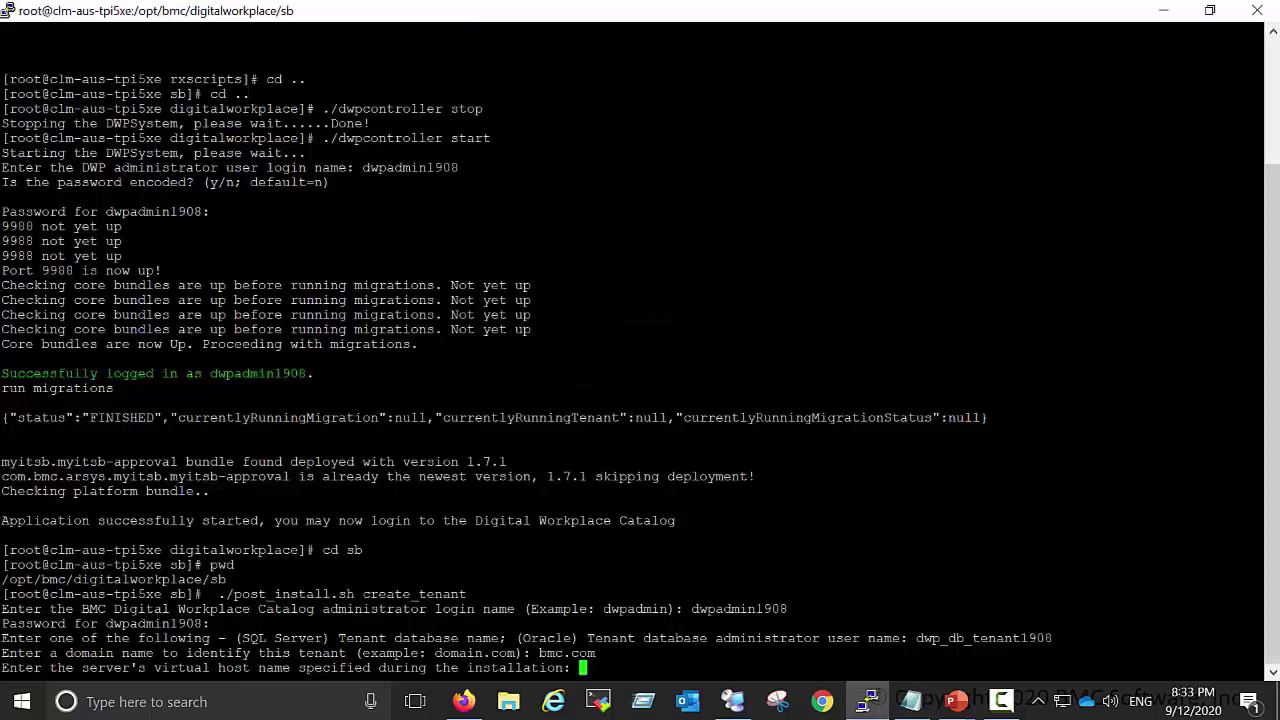
text(clm-aus-tpi5xe)
key(Return)
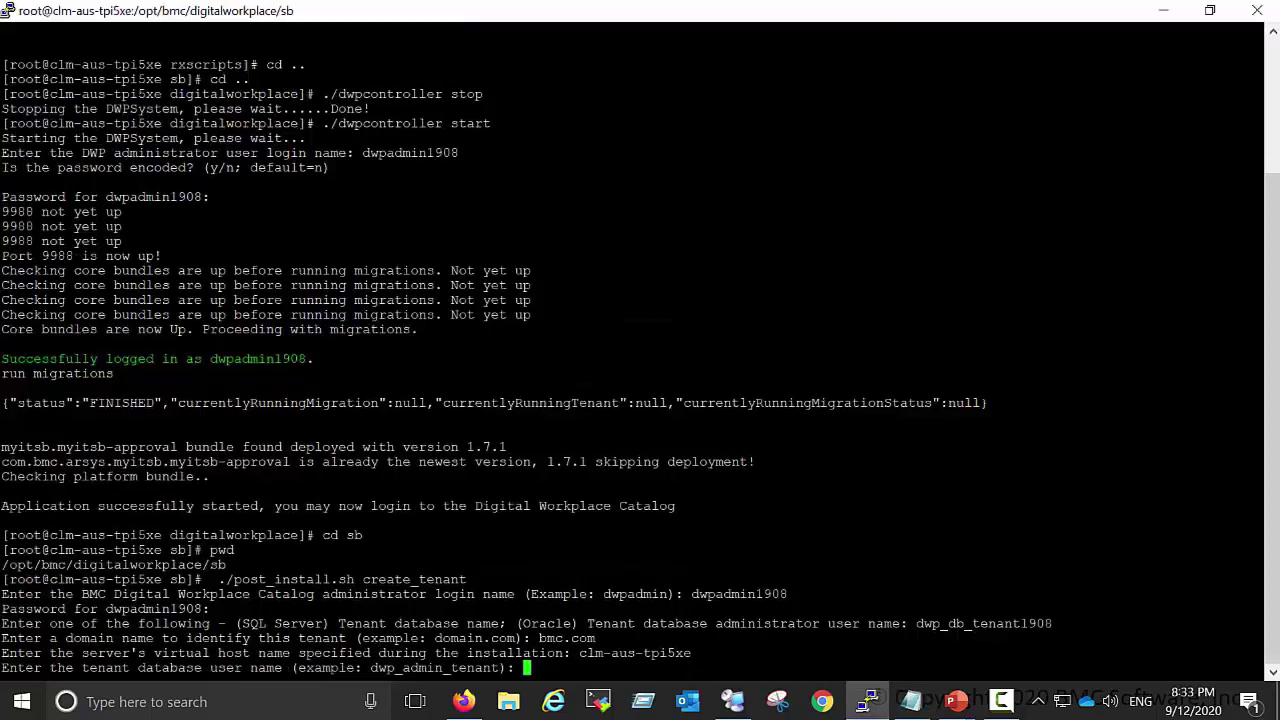
Step: Paste tenant database user dwp_admin_app1908 from the notes at the prompt
key(alt+Tab)
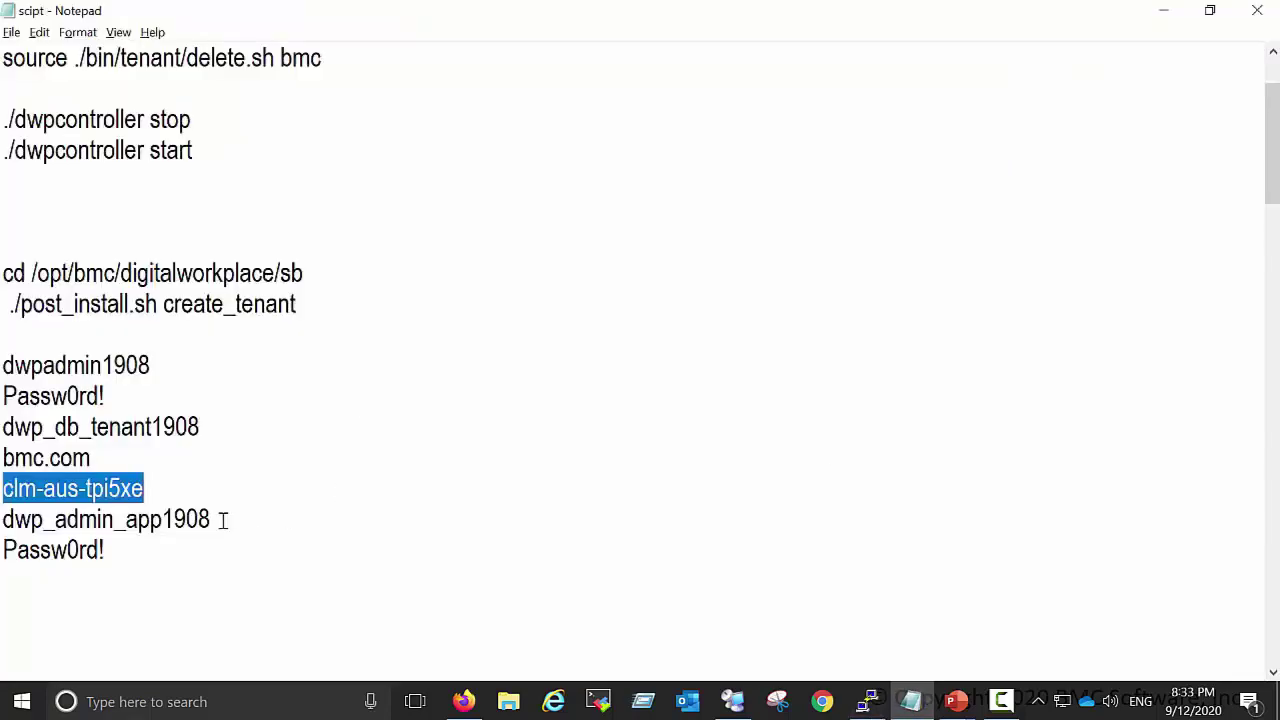
drag(212, 519, 2, 525)
key(ctrl+c)
key(alt+Tab)
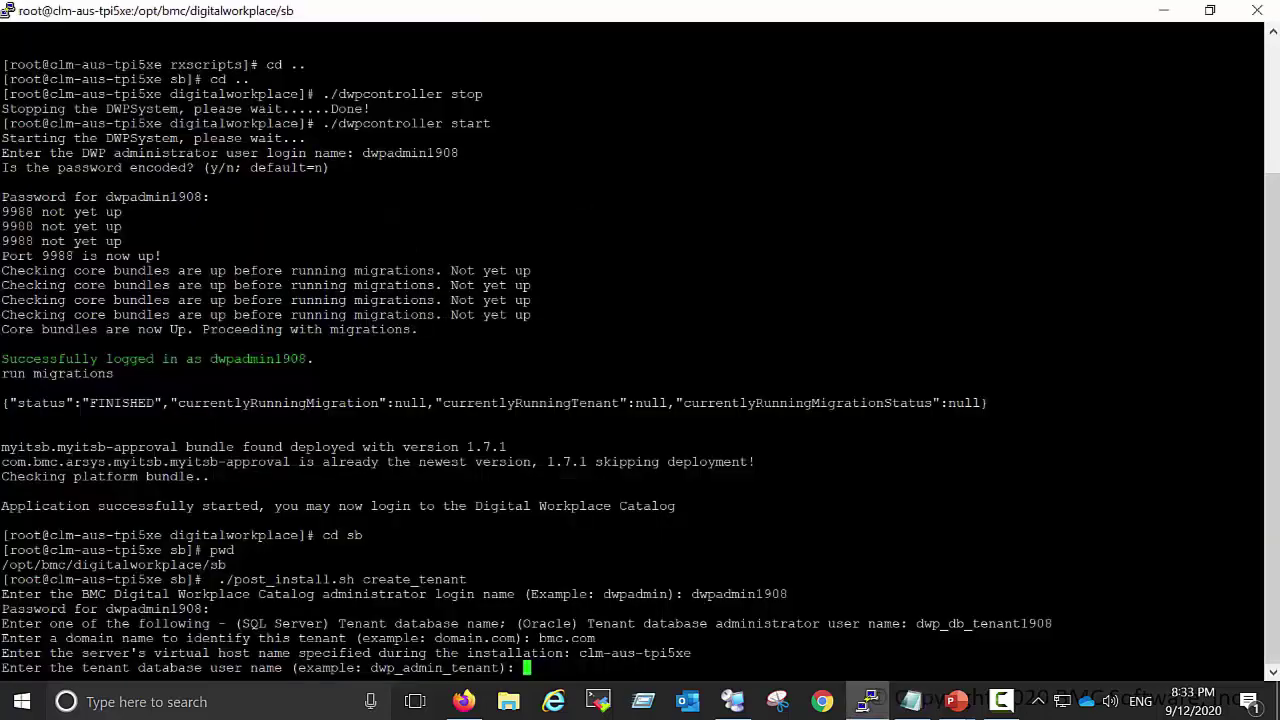
key(shift+Insert)
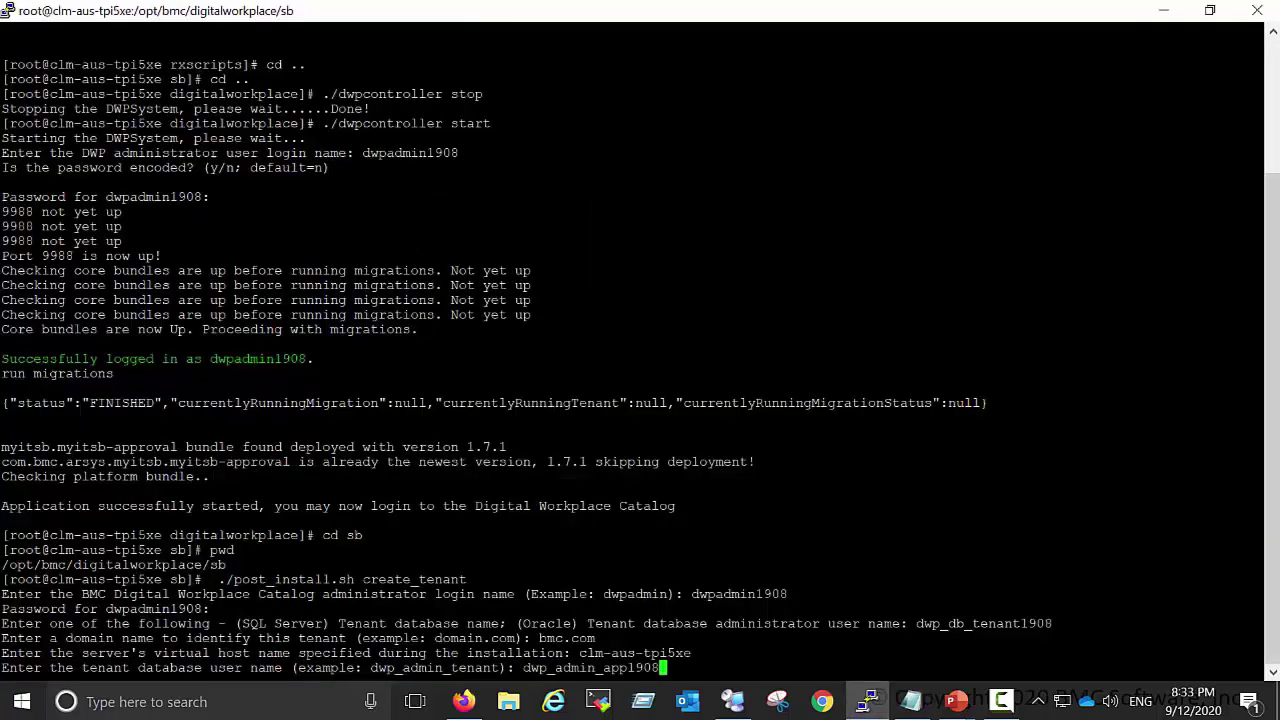
key(Return)
key(alt+Tab)
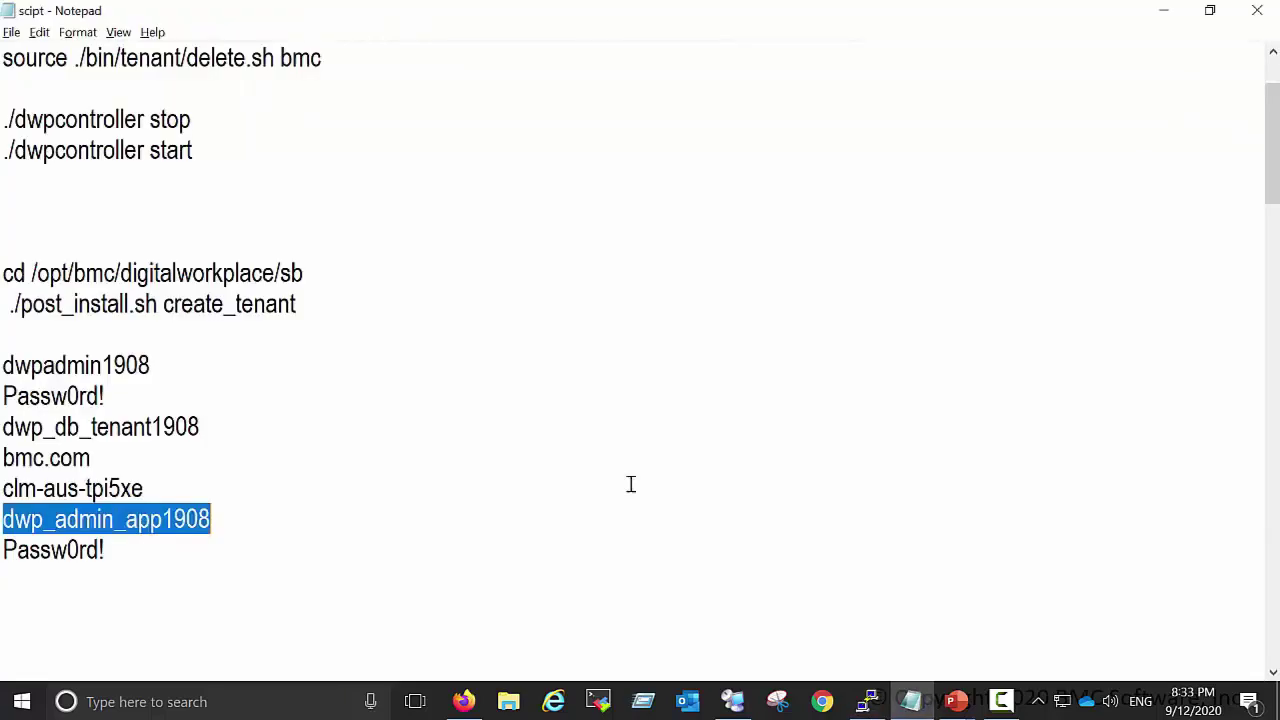
key(alt+Tab)
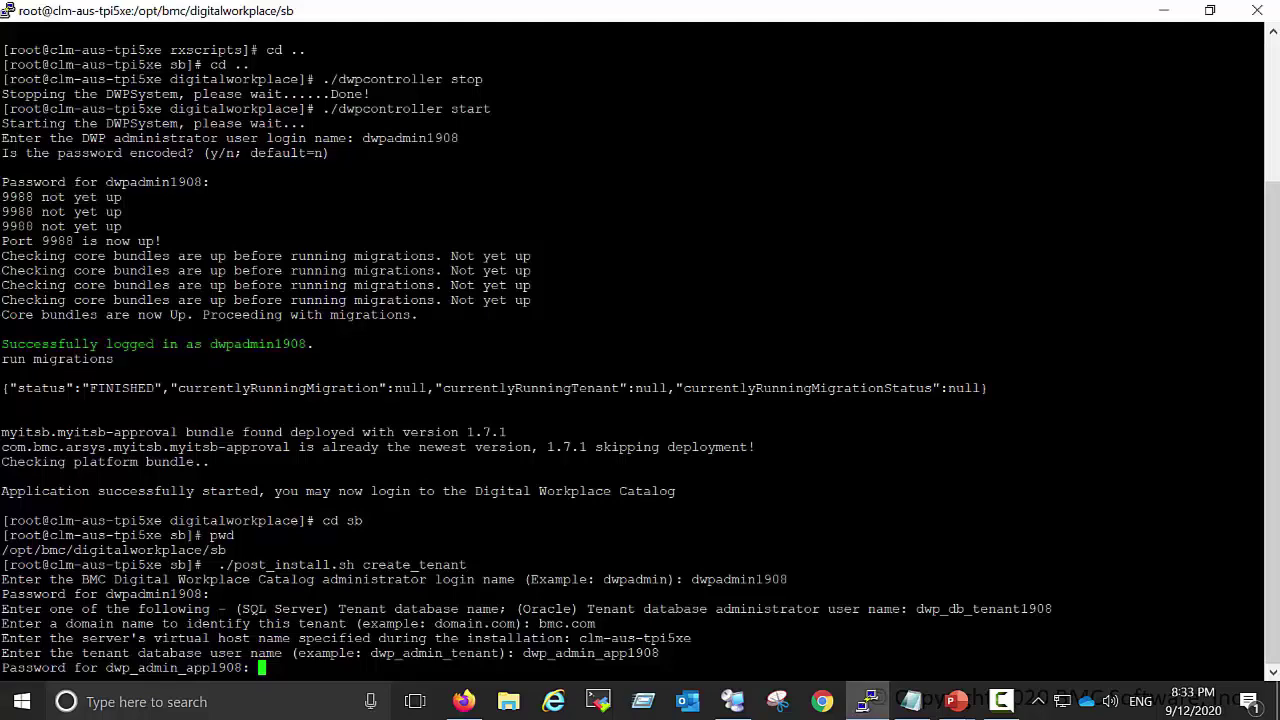
Step: Submit the dwp_admin_app1908 password so tenant seeding and the DWP restart begin
key(Return)
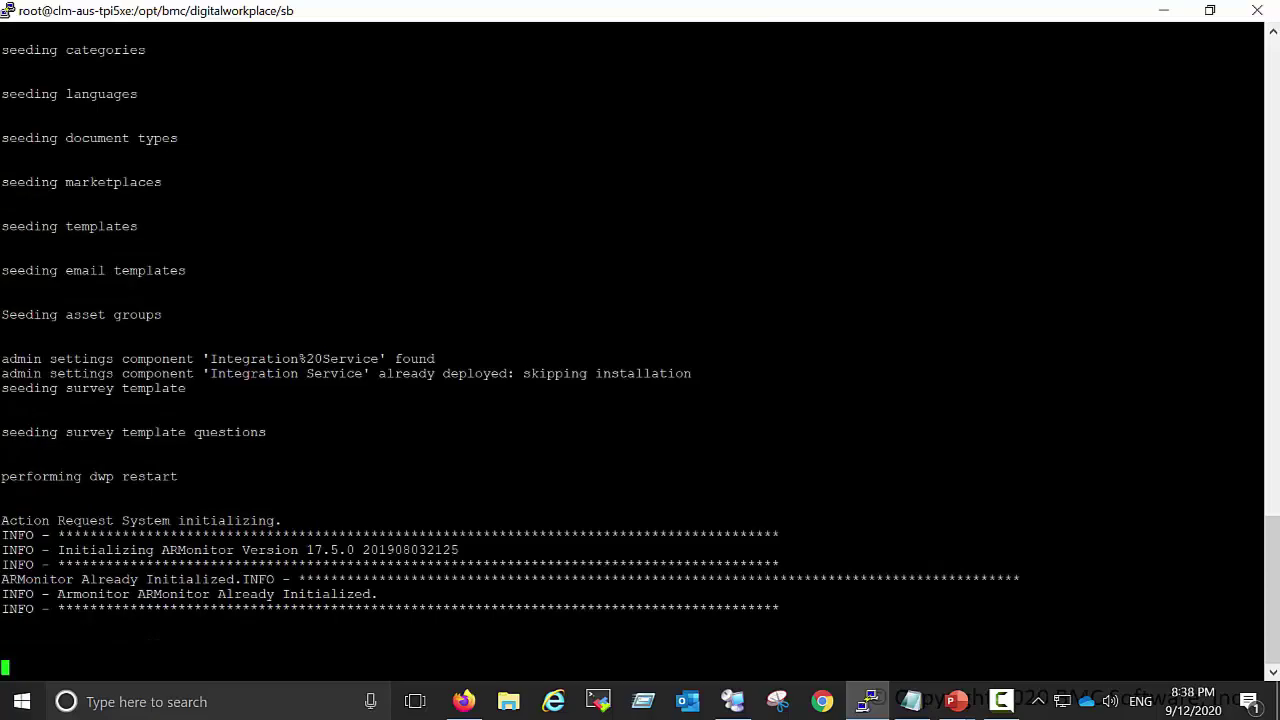
Step: Reload the catalog login page and sign in with the bmc.com admin's e-mail and password, declining the saved login
key(alt+Tab)
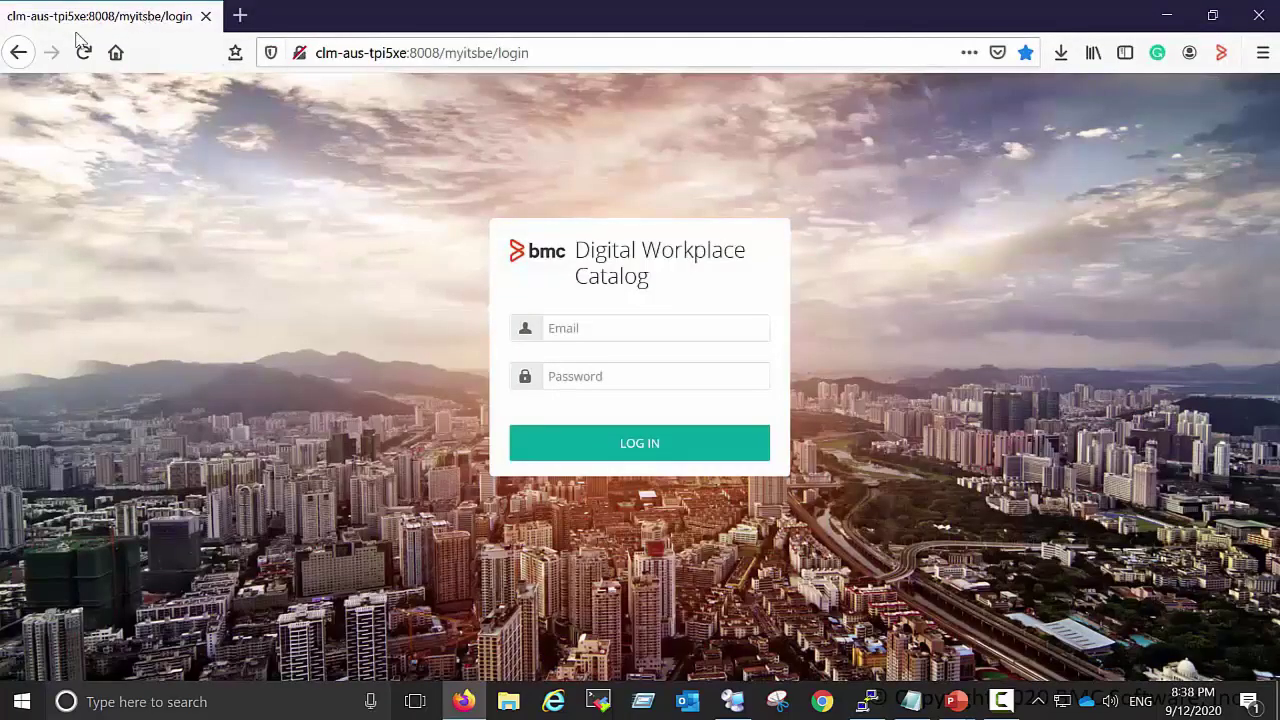
click(83, 52)
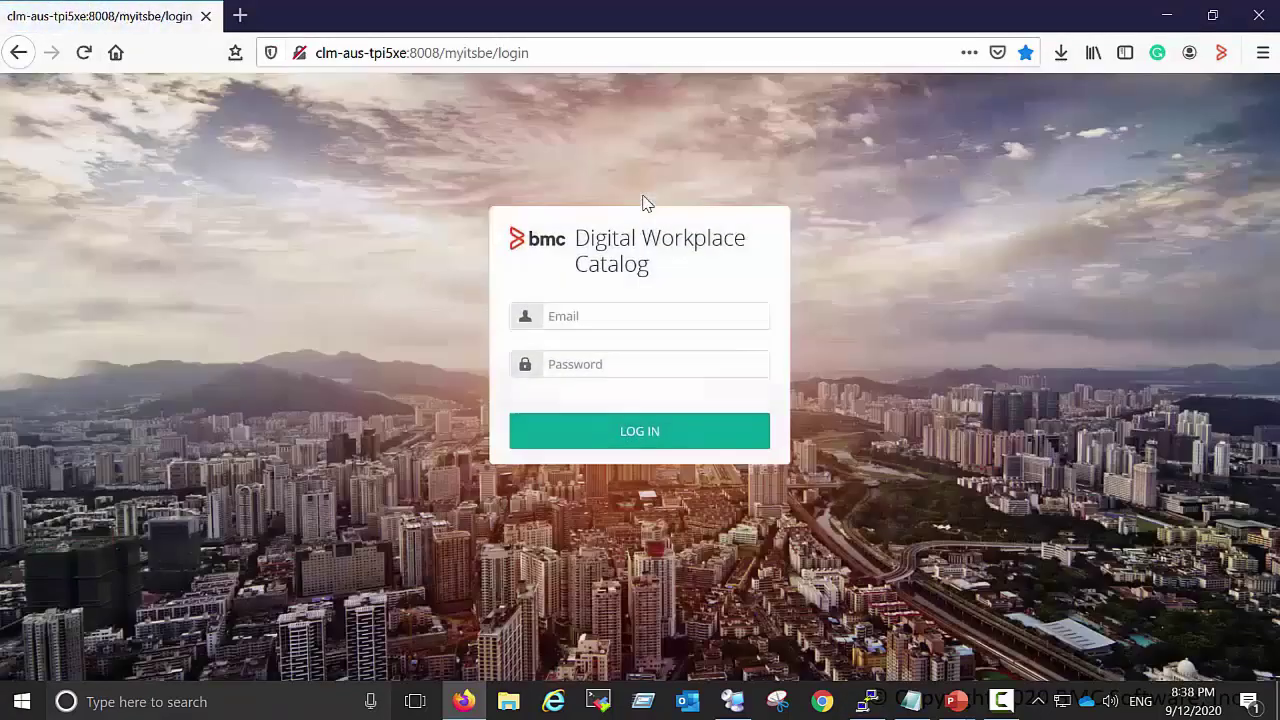
click(606, 331)
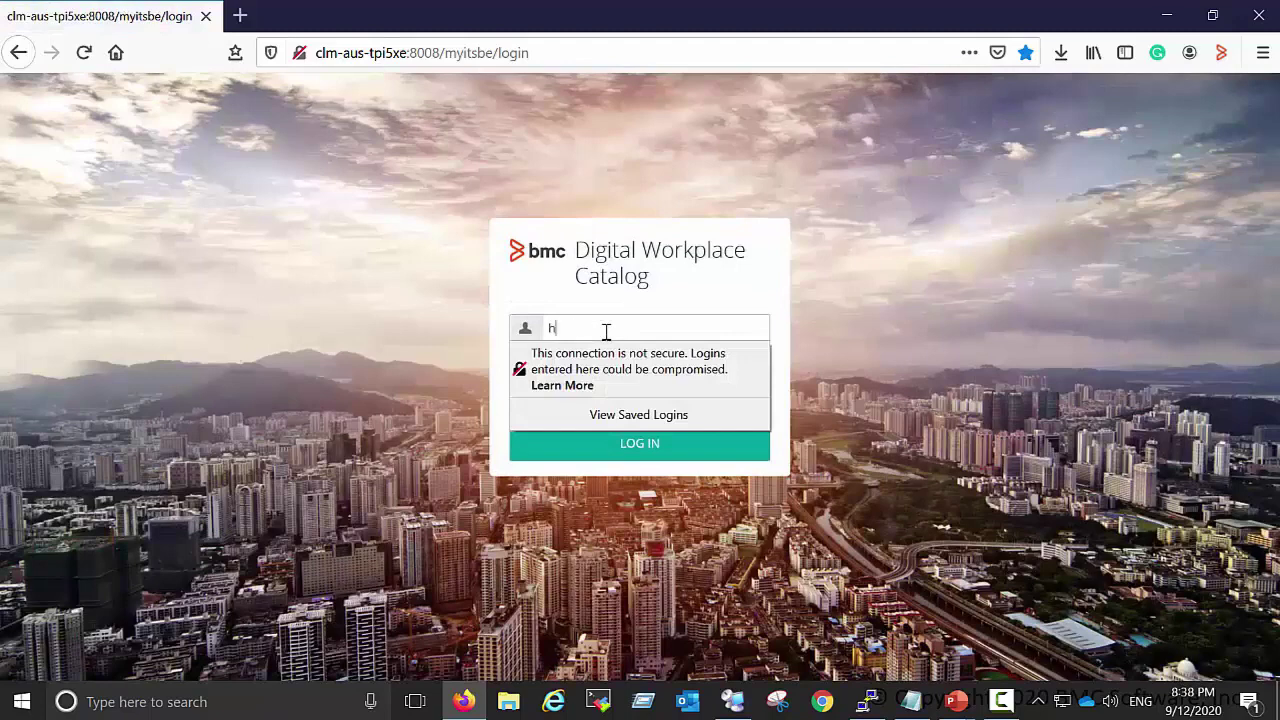
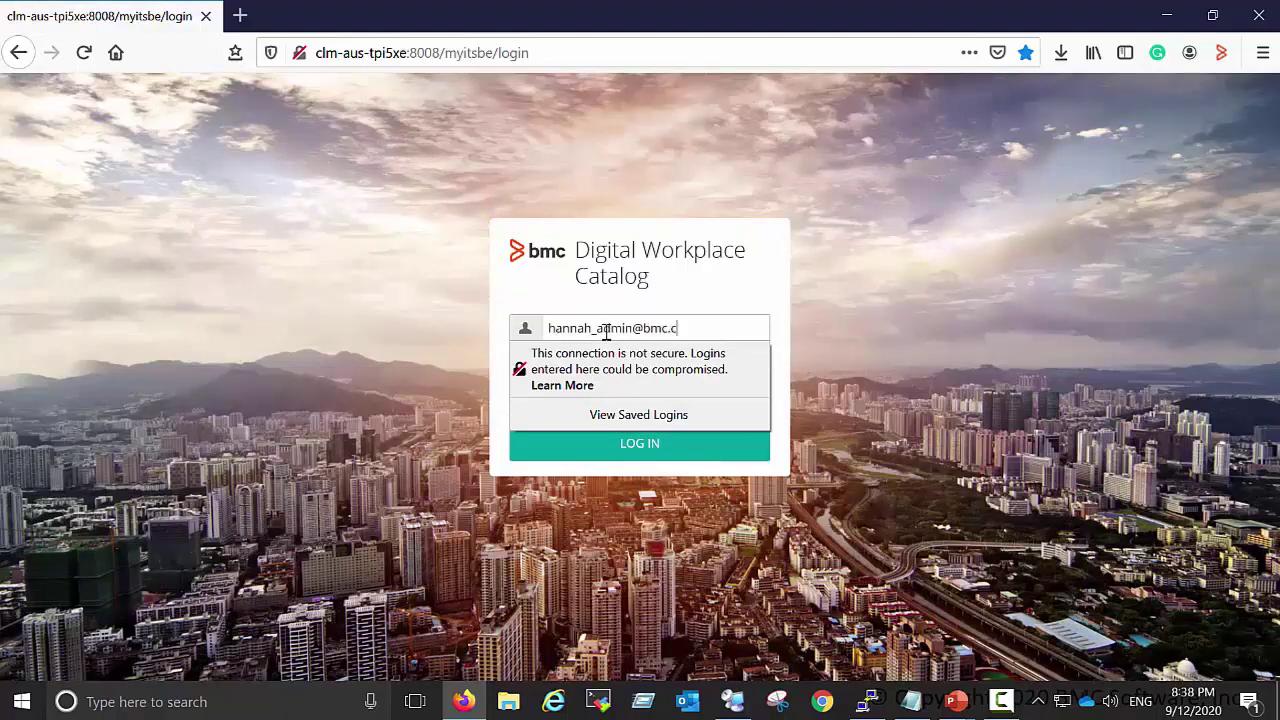
key(Tab)
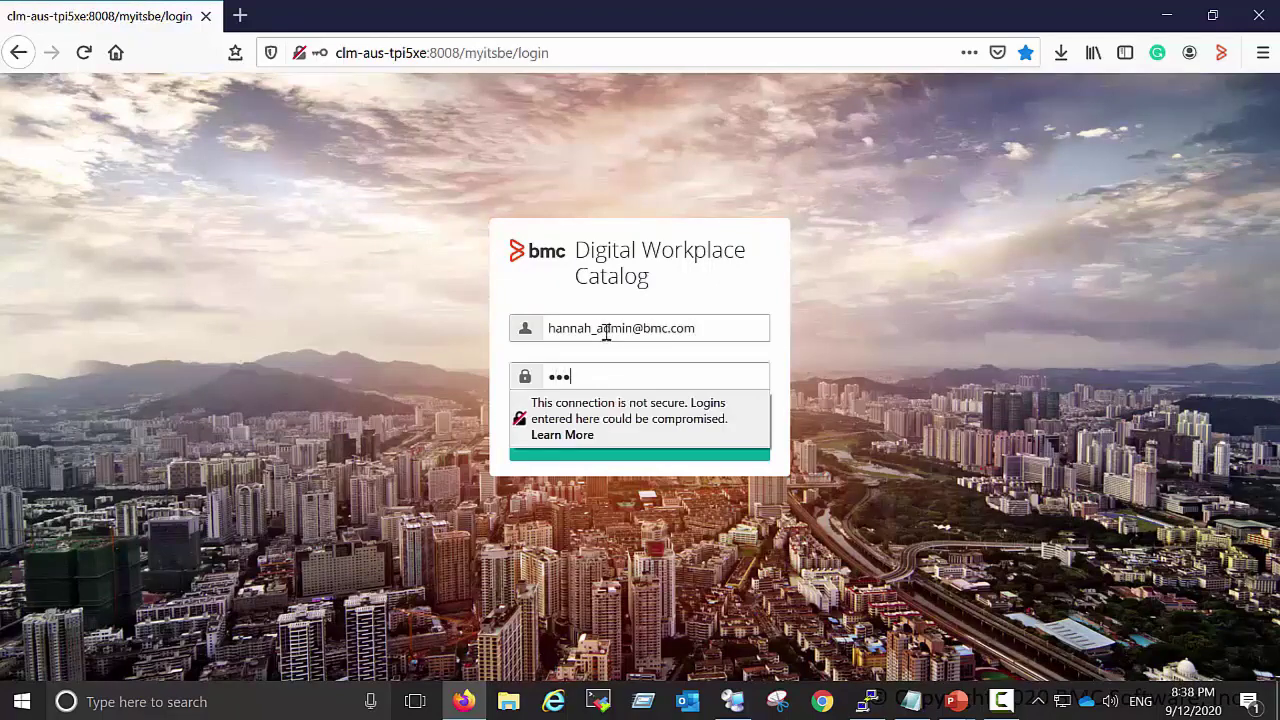
key(Return)
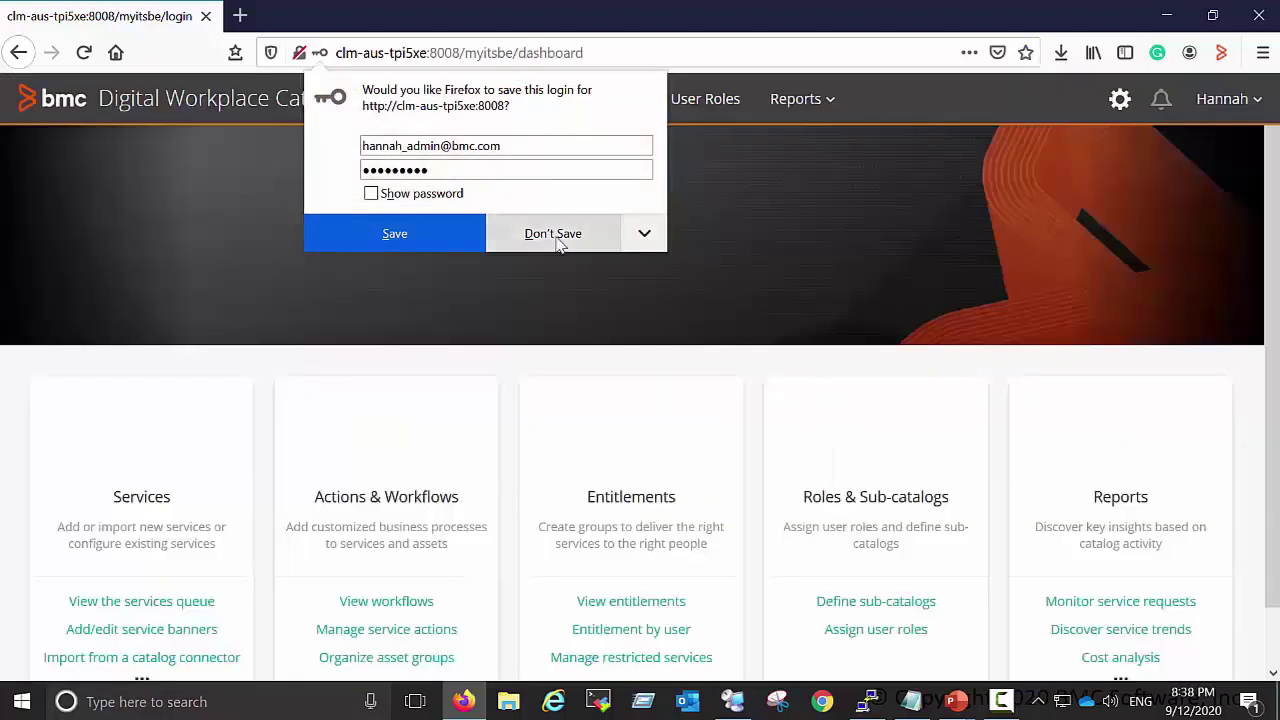
click(560, 244)
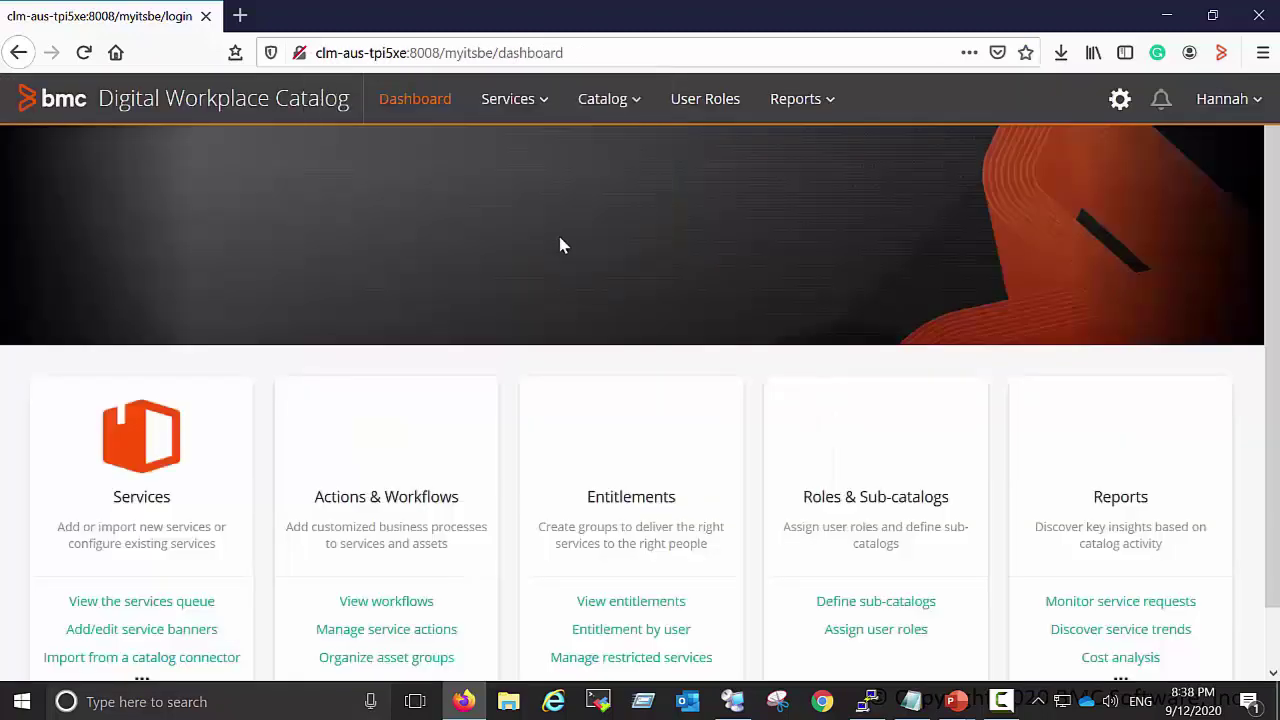